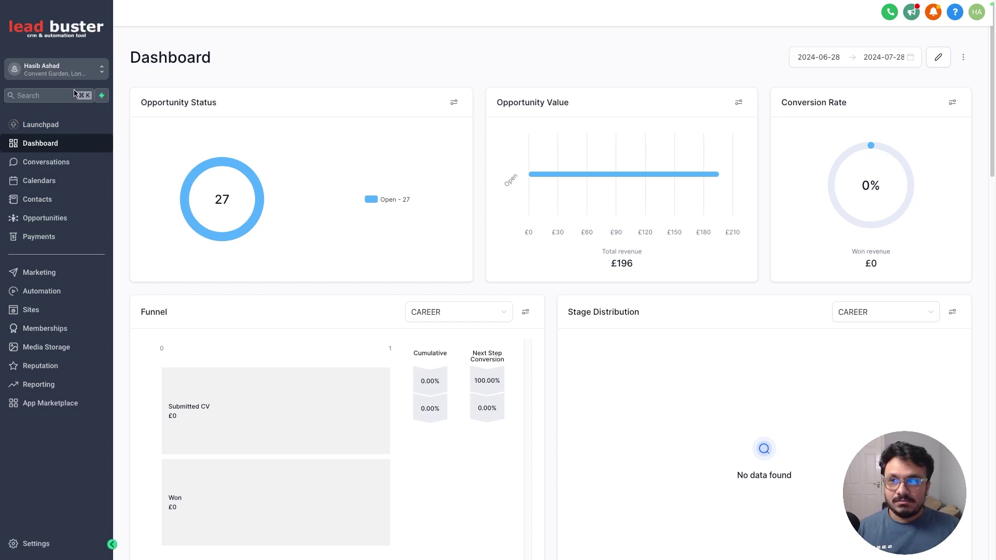
Open the Integrations settings, dismiss the chat sunset notice, and disconnect the Google Business Profile
{"action": "left_click", "coordinate": [39, 549]}
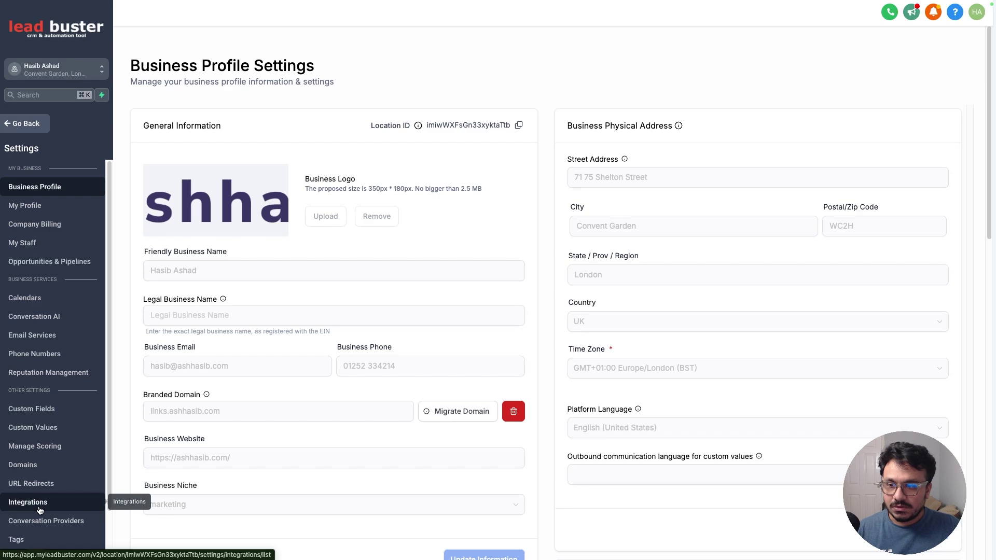
{"action": "left_click", "coordinate": [40, 511]}
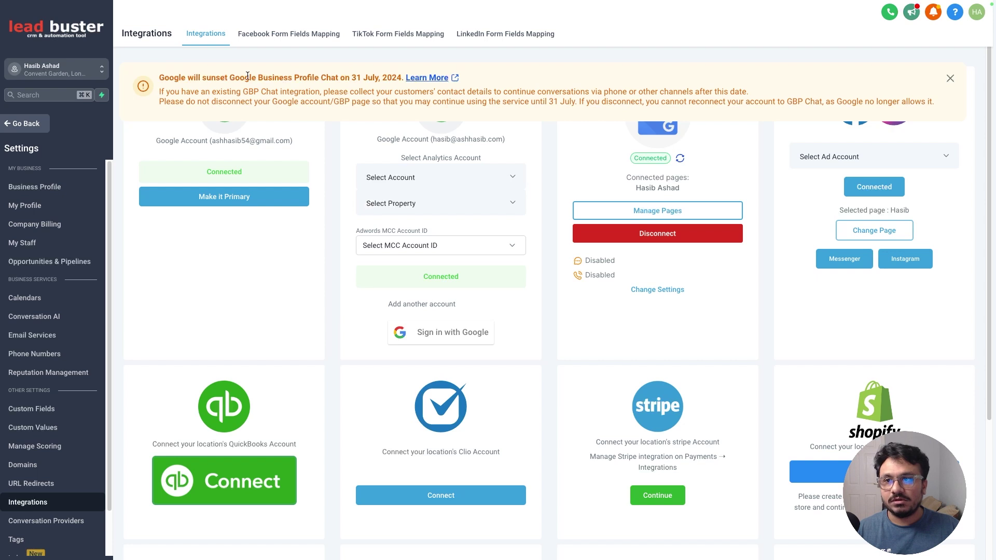
{"action": "left_click", "coordinate": [950, 80]}
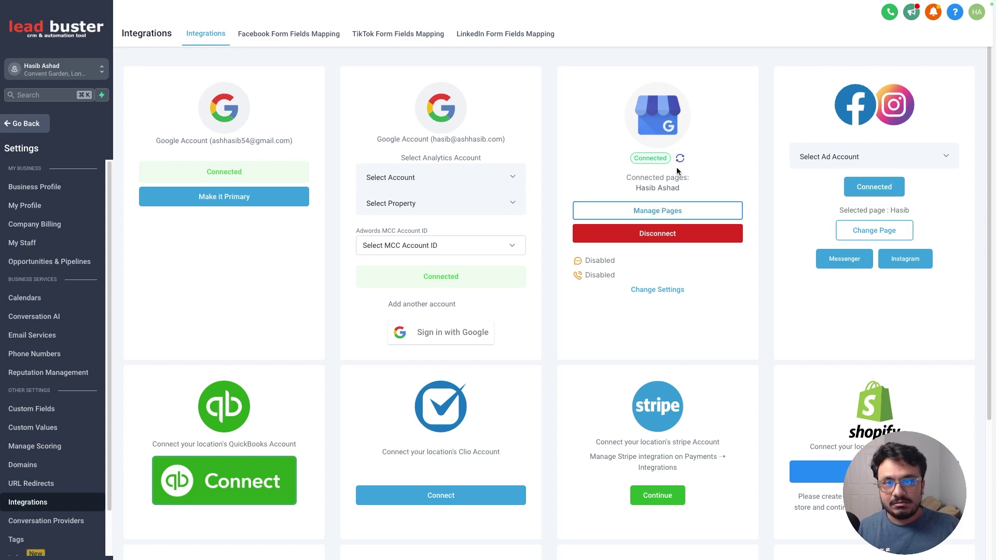
{"action": "left_click", "coordinate": [657, 233]}
{"action": "left_click", "coordinate": [617, 353]}
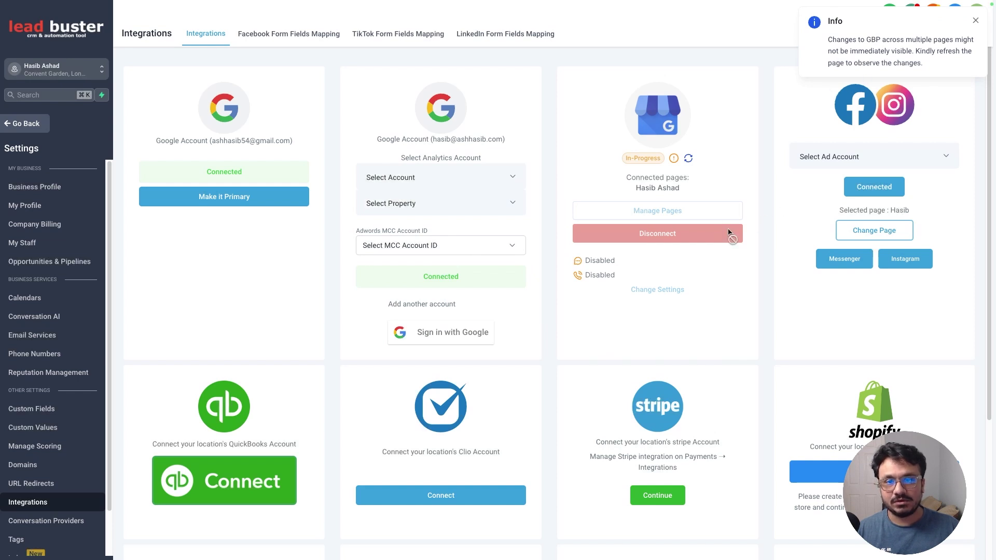
Reconnect the Google Business Profile page with GBP Call Tracking on, then reload the Integrations page and dismiss the notice
{"action": "left_click", "coordinate": [690, 159]}
{"action": "left_click", "coordinate": [655, 185]}
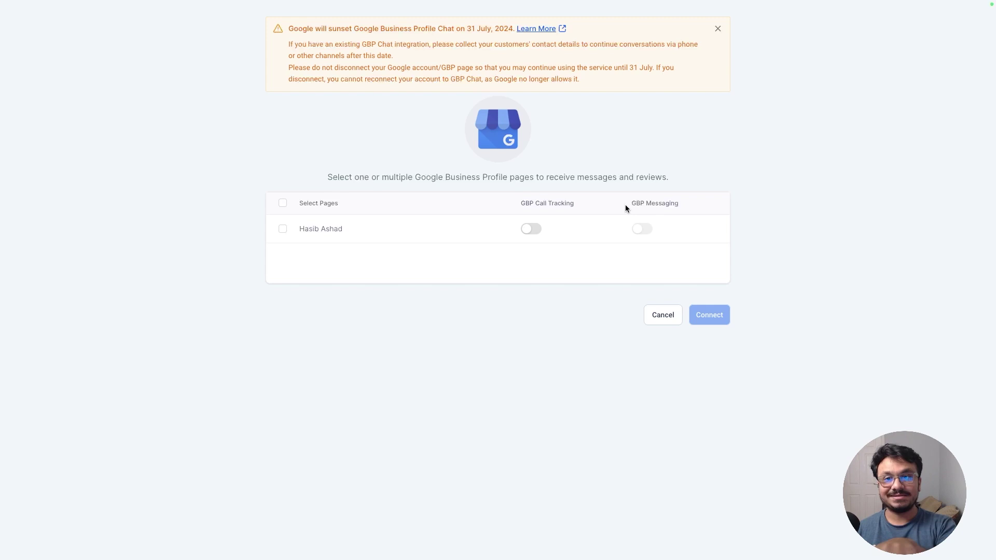
{"action": "left_click", "coordinate": [284, 231]}
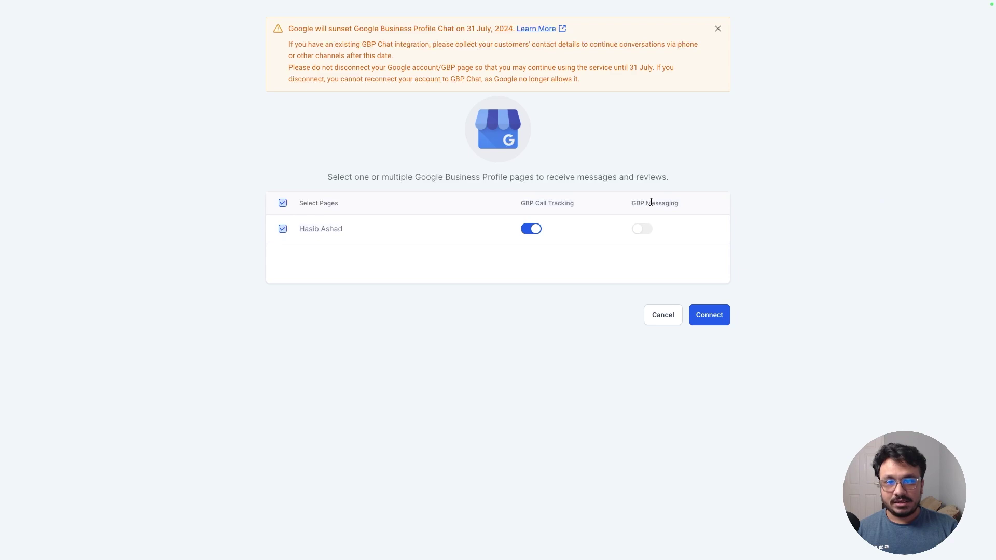
{"action": "left_click", "coordinate": [709, 315]}
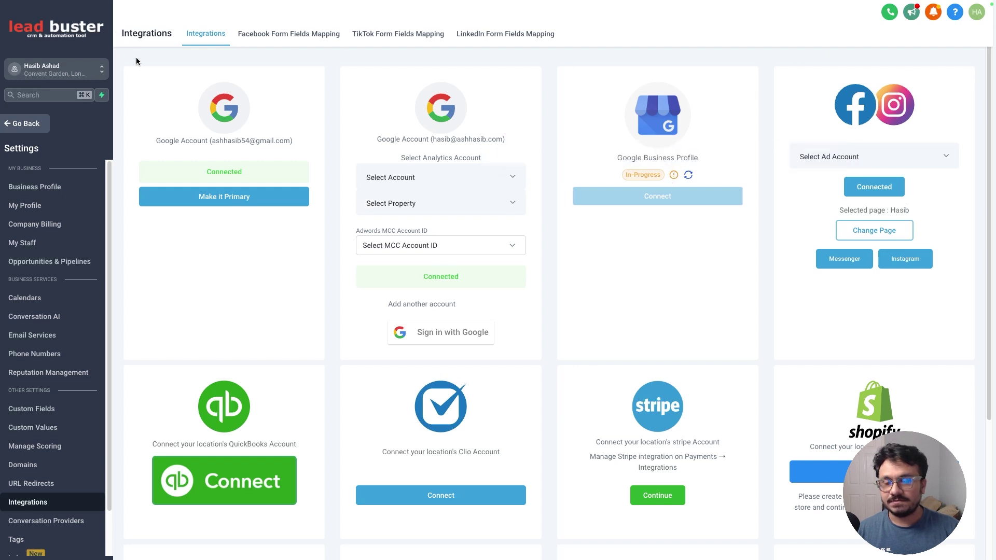
{"action": "key", "text": "F5"}
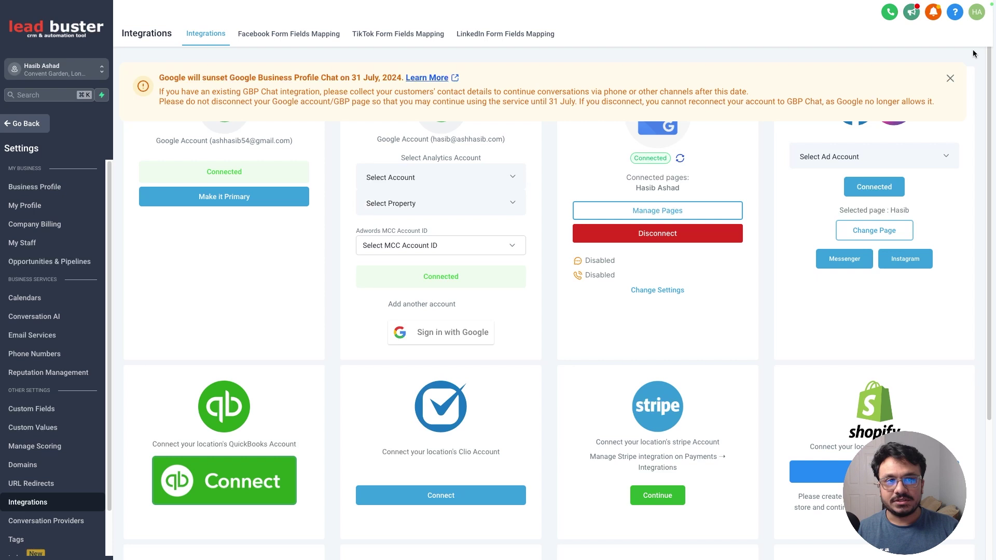
{"action": "left_click", "coordinate": [951, 81]}
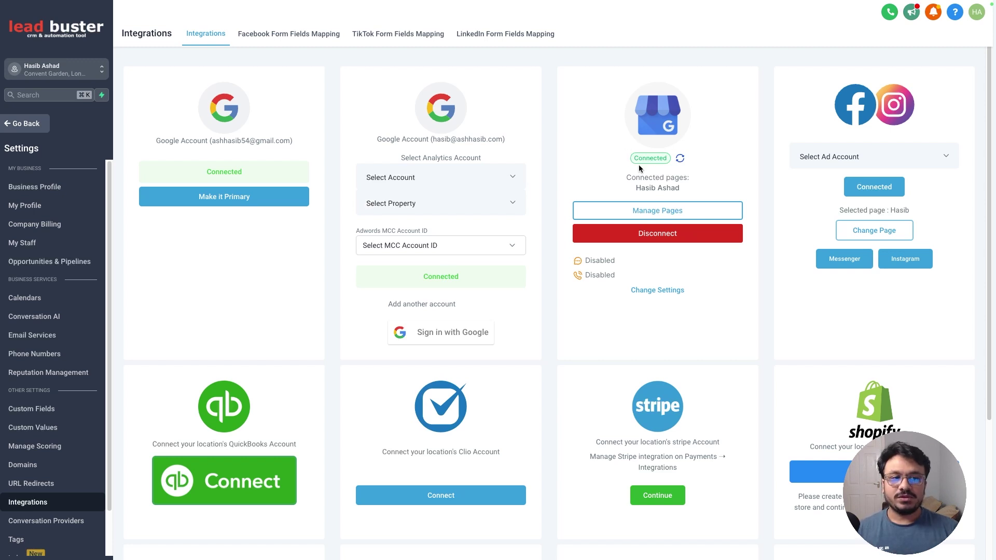
Go to Reputation and examine its overview, sent review requests and received reviews
{"action": "left_click", "coordinate": [36, 127]}
{"action": "left_click", "coordinate": [17, 144]}
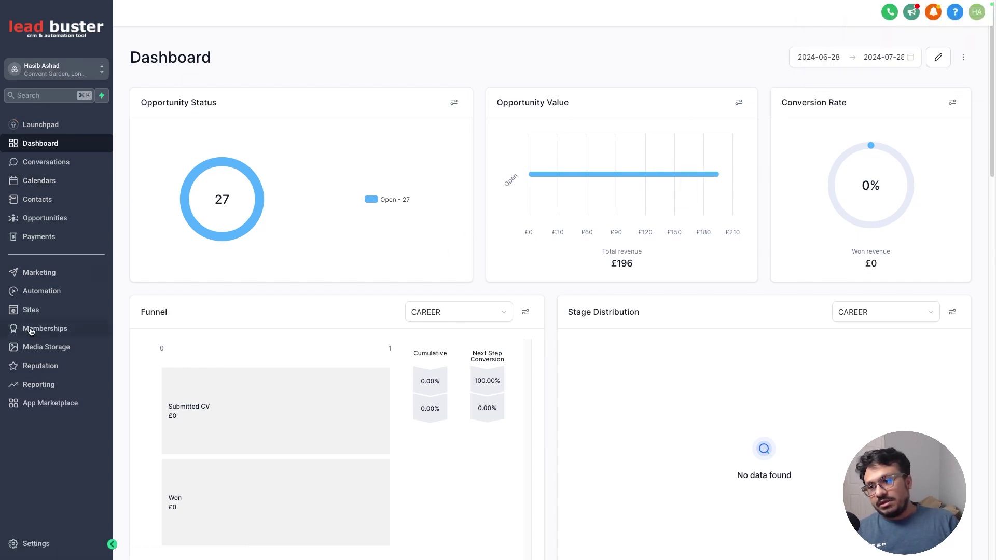
{"action": "left_click", "coordinate": [32, 367]}
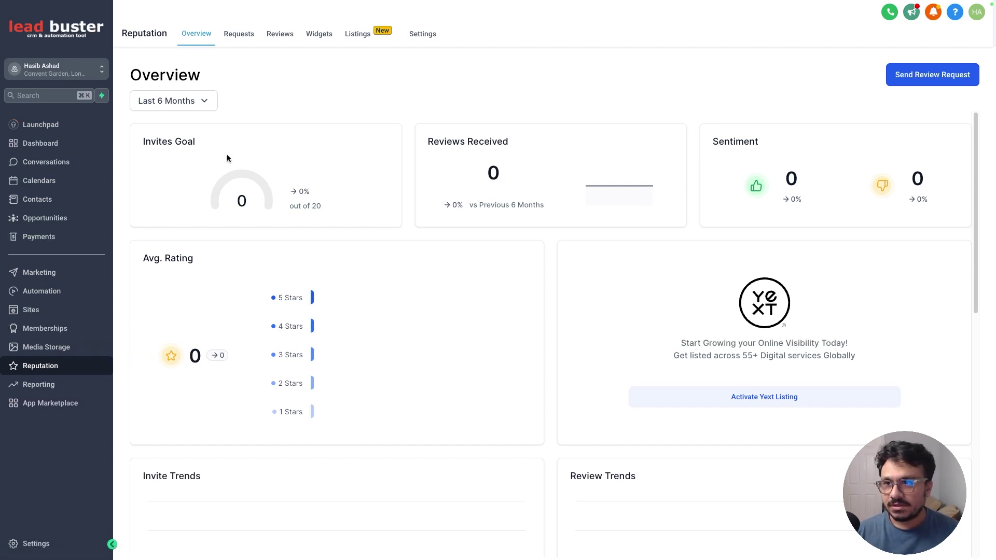
{"action": "scroll", "coordinate": [226, 154], "scroll_direction": "down", "scroll_amount": 1}
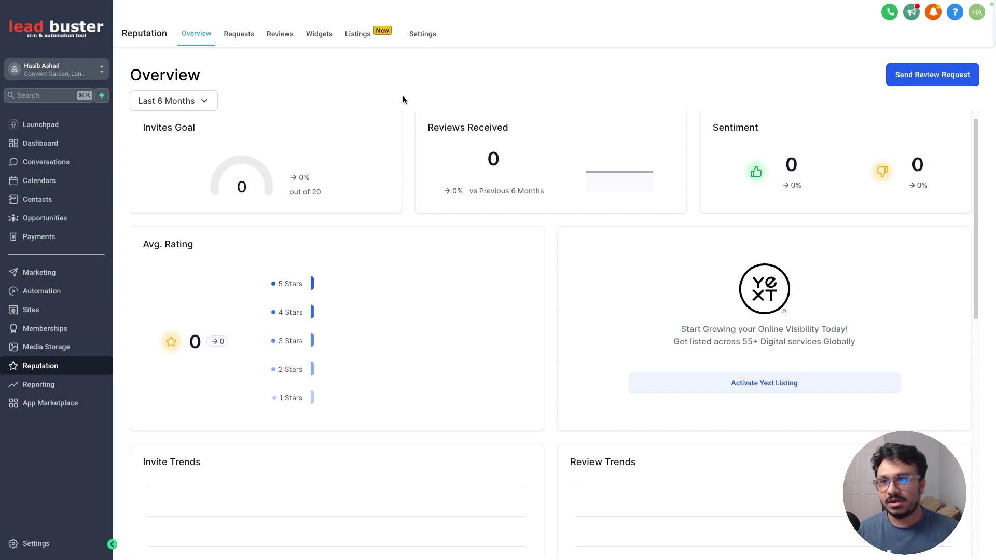
{"action": "left_click", "coordinate": [236, 42]}
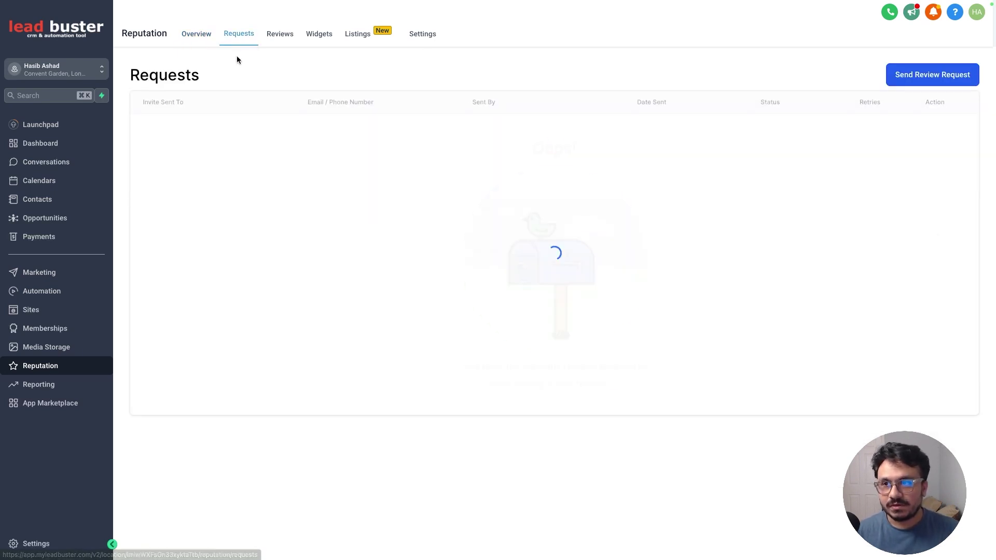
{"action": "left_click", "coordinate": [281, 44]}
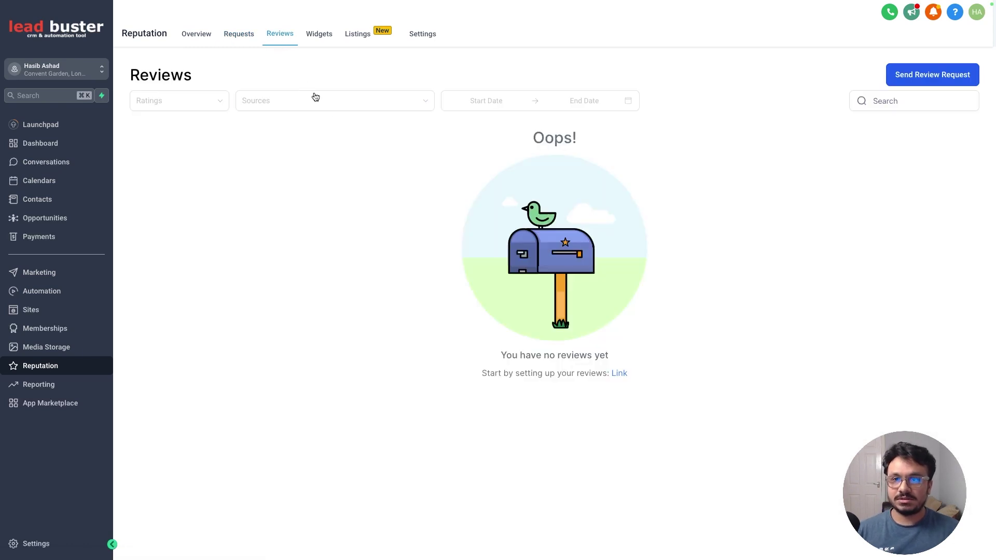
Open the saved live review widget, copy its website embed code, and save the widget as Untitled
{"action": "left_click", "coordinate": [314, 40]}
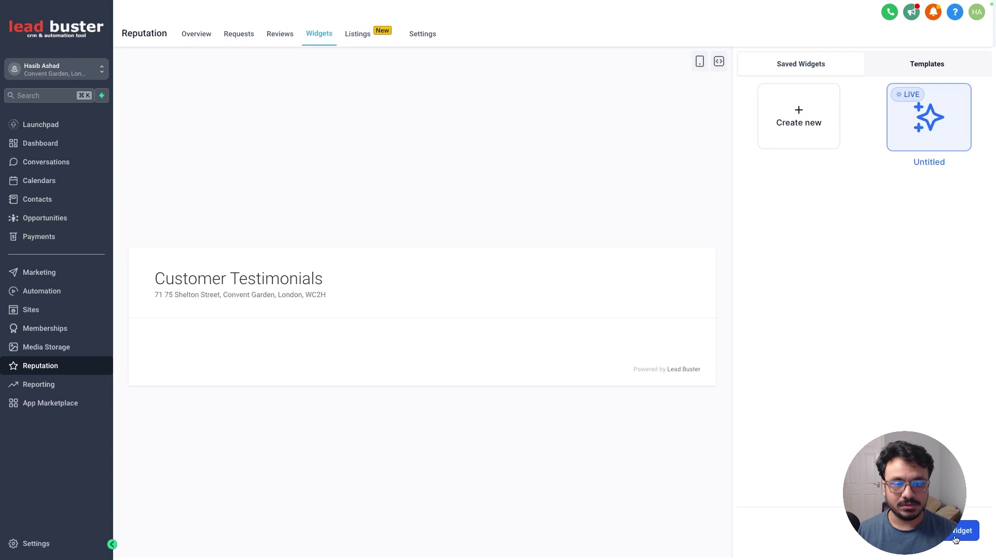
{"action": "left_click", "coordinate": [929, 121]}
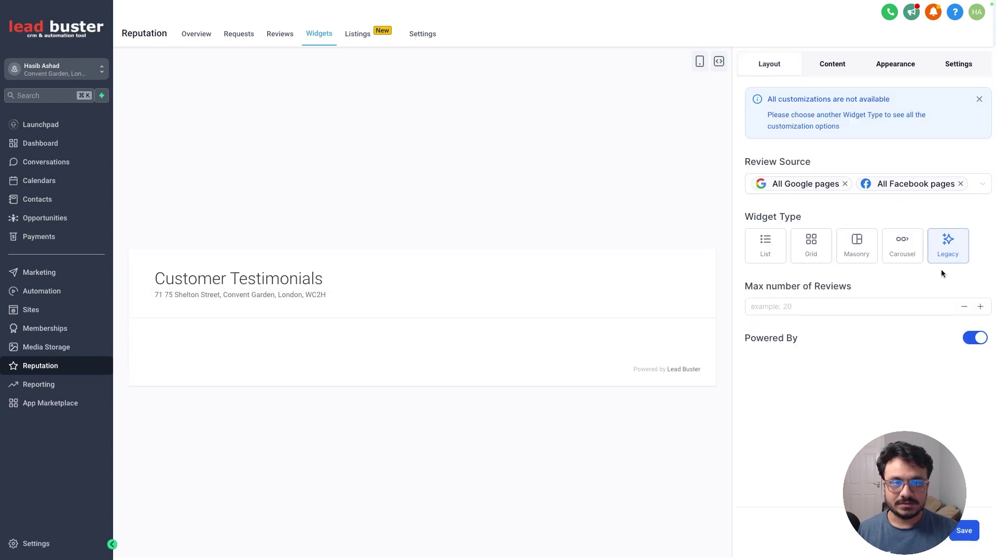
{"action": "left_click", "coordinate": [954, 63]}
{"action": "left_click", "coordinate": [956, 166]}
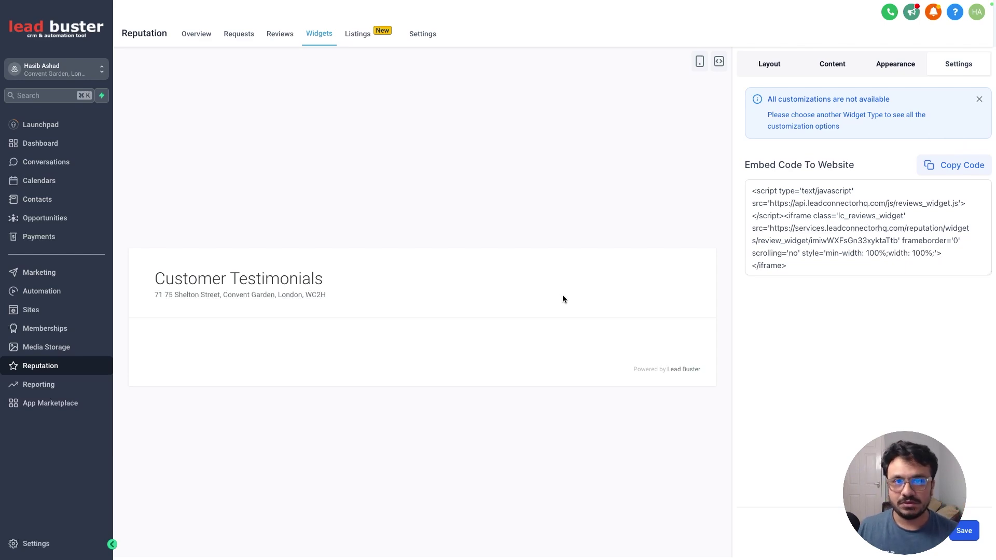
{"action": "left_click", "coordinate": [957, 535]}
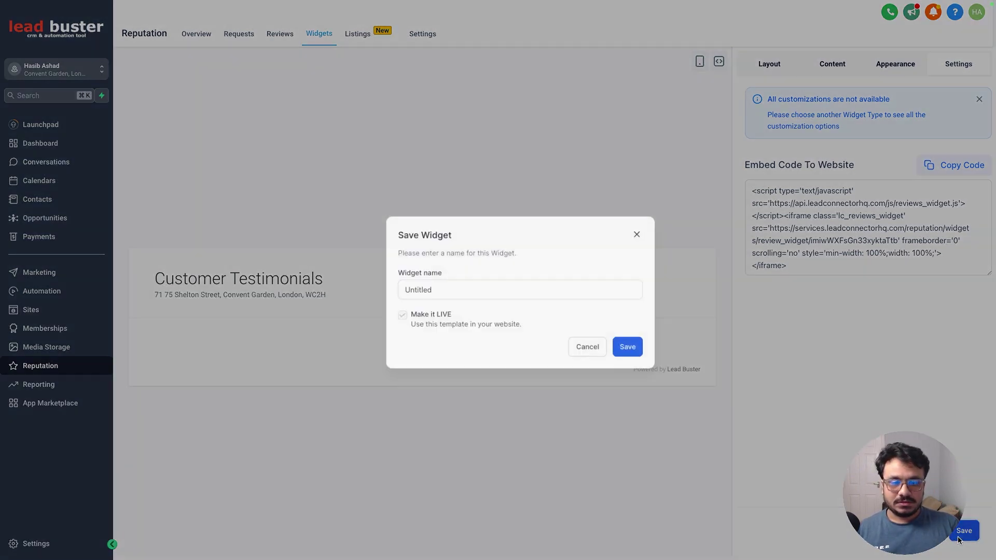
{"action": "left_click", "coordinate": [612, 336]}
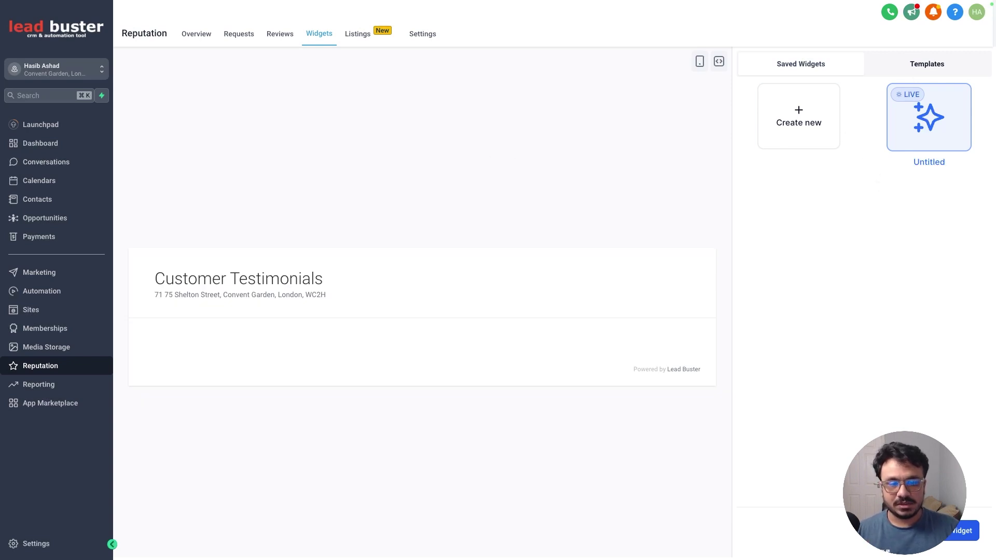
Reopen the live widget and set its source to All Google pages only, its type to Grid, and its minimum rating to Only 5 rated
{"action": "left_click", "coordinate": [929, 119]}
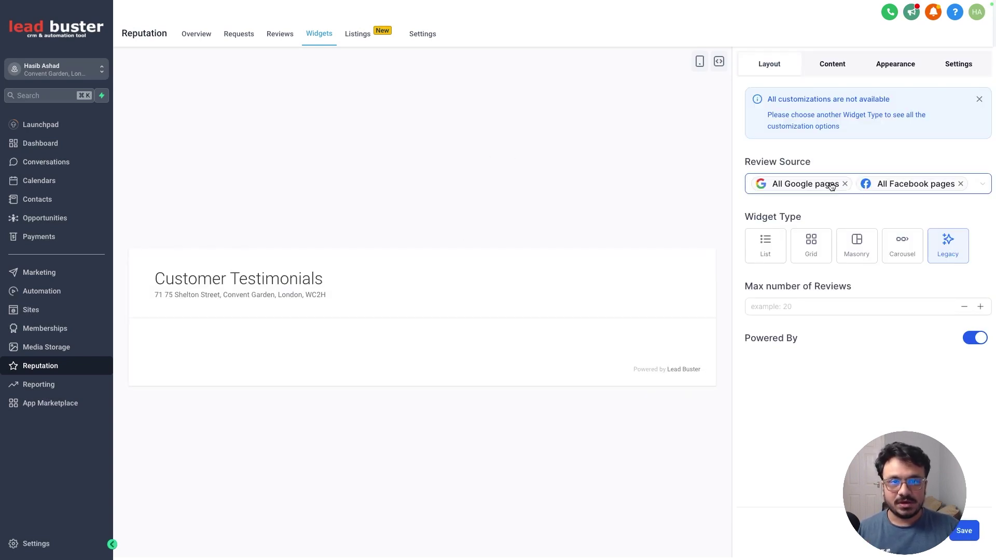
{"action": "left_click", "coordinate": [961, 183]}
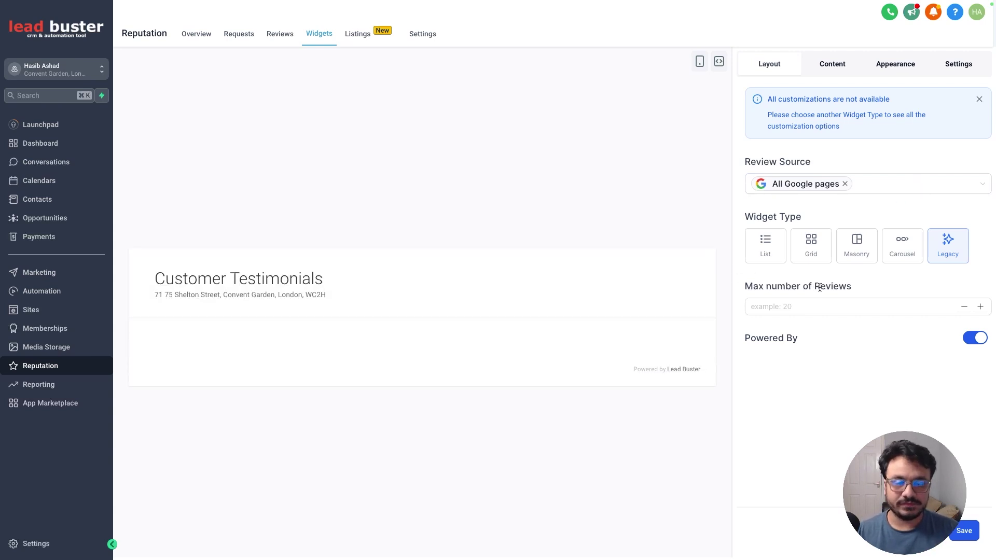
{"action": "left_click", "coordinate": [779, 253]}
{"action": "left_click", "coordinate": [813, 187]}
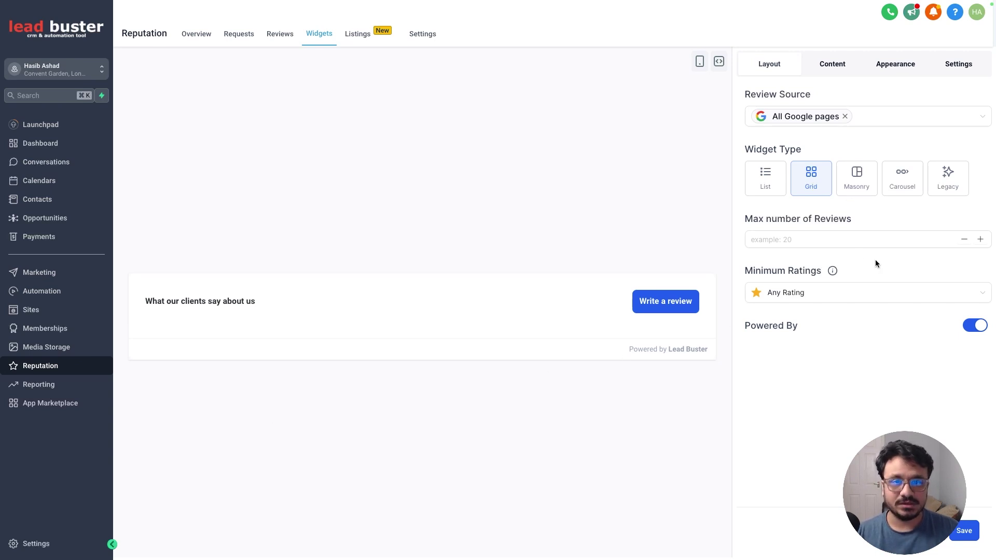
{"action": "left_click", "coordinate": [866, 292]}
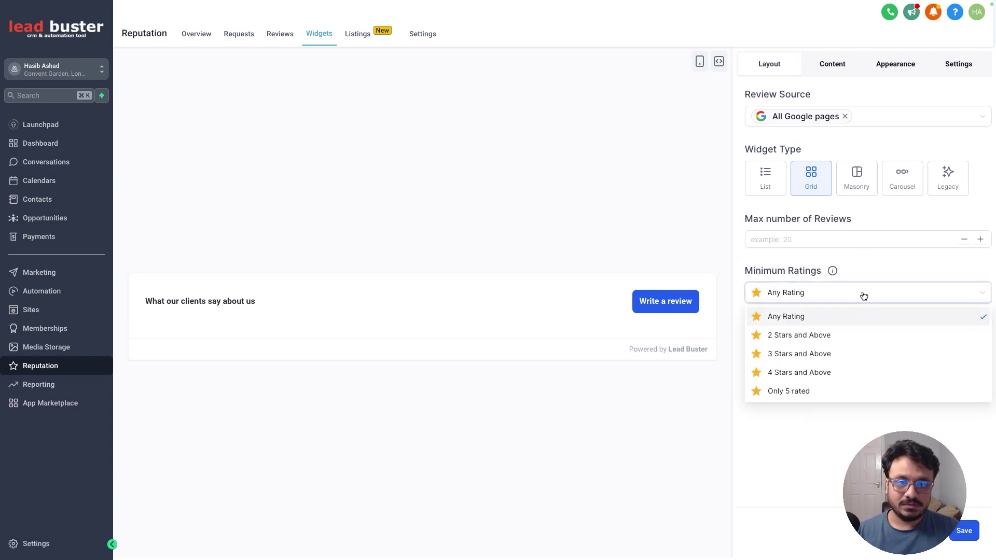
{"action": "left_click", "coordinate": [817, 392]}
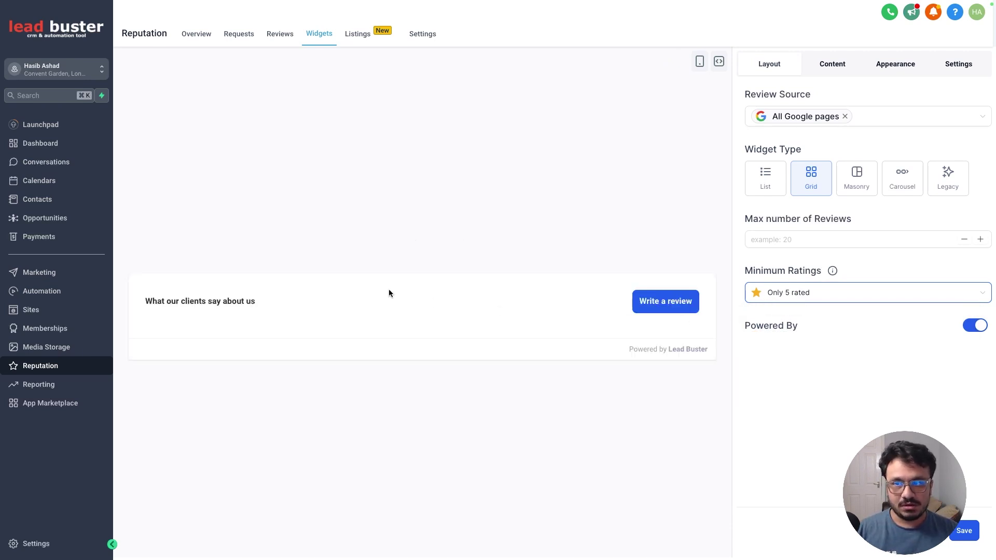
Review the widget's content and appearance options, then save it as Untitled
{"action": "left_click", "coordinate": [842, 71]}
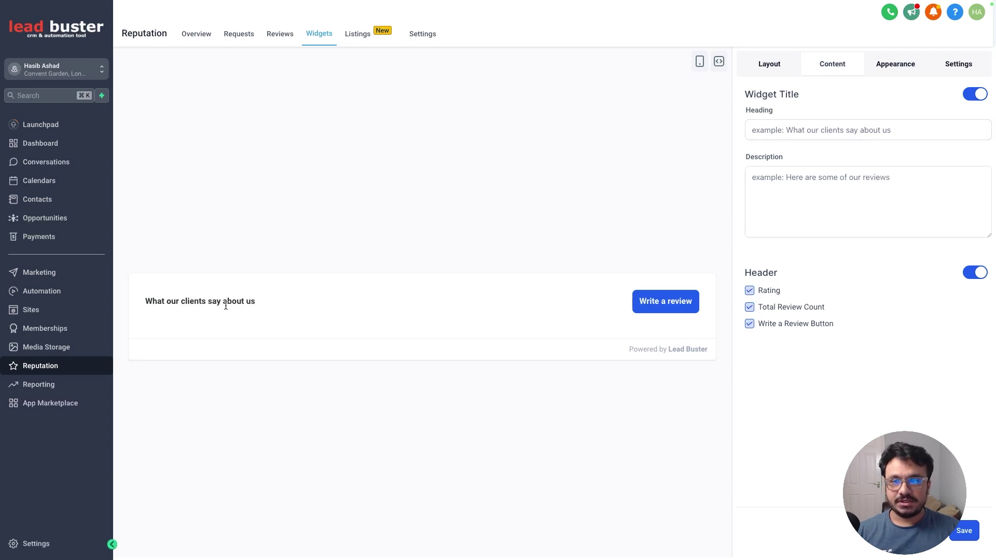
{"action": "left_click", "coordinate": [782, 265]}
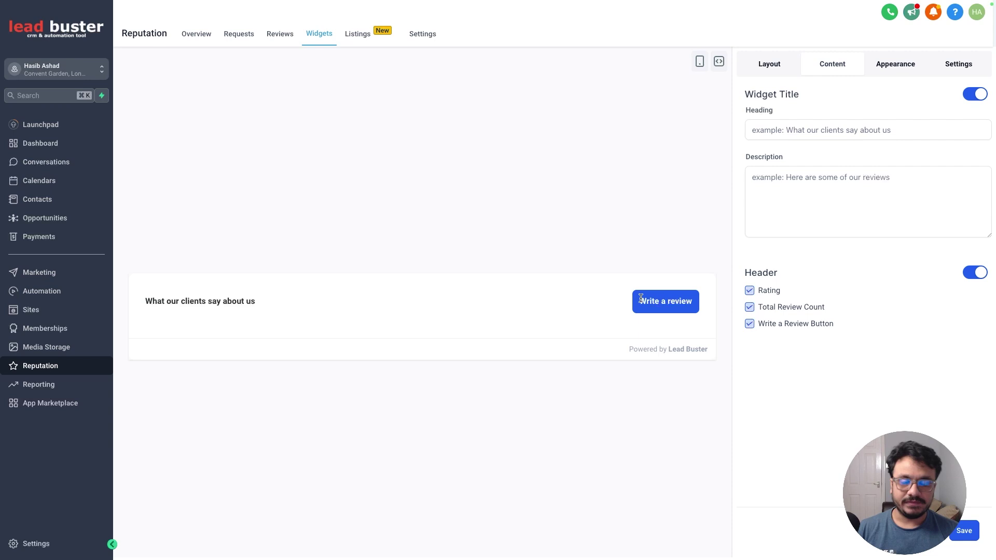
{"action": "left_click", "coordinate": [890, 67]}
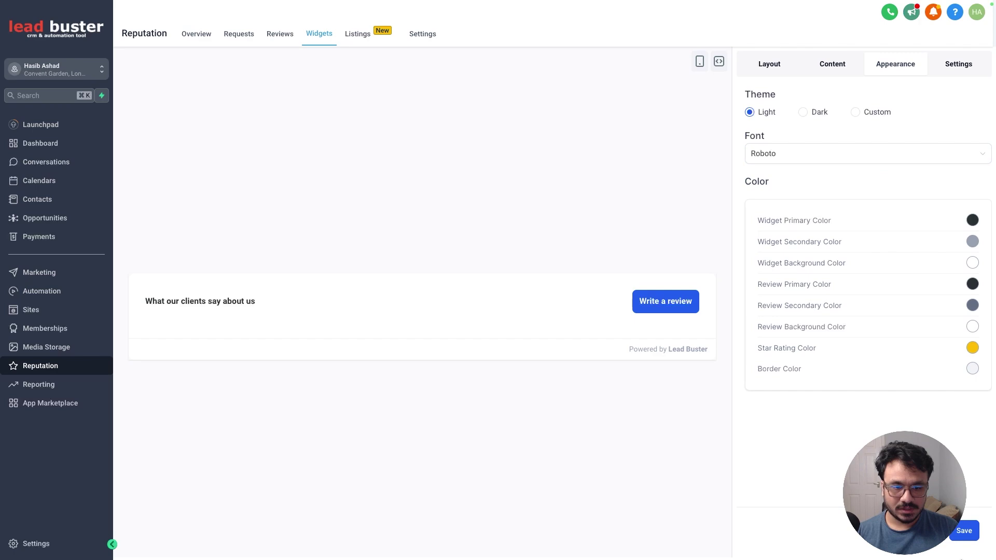
{"action": "left_click", "coordinate": [964, 530]}
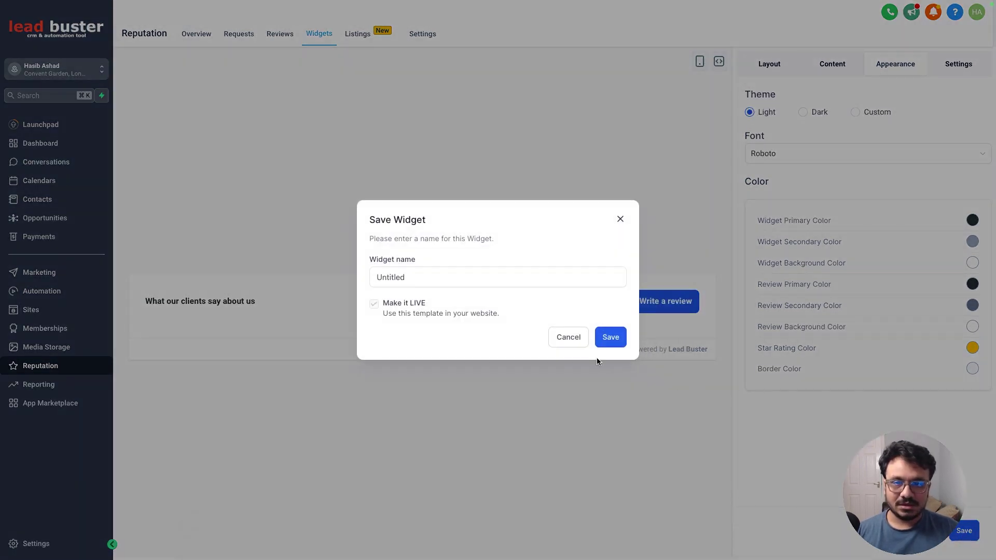
{"action": "left_click", "coordinate": [605, 346]}
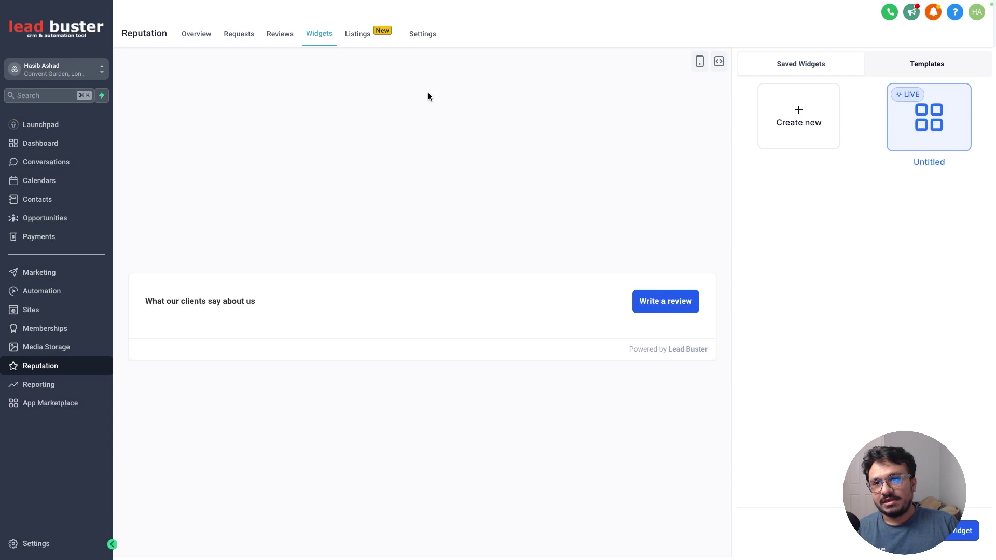
Look over the online listings, and check the email review request's subject and send-timing options, keeping Immediately
{"action": "left_click", "coordinate": [353, 42]}
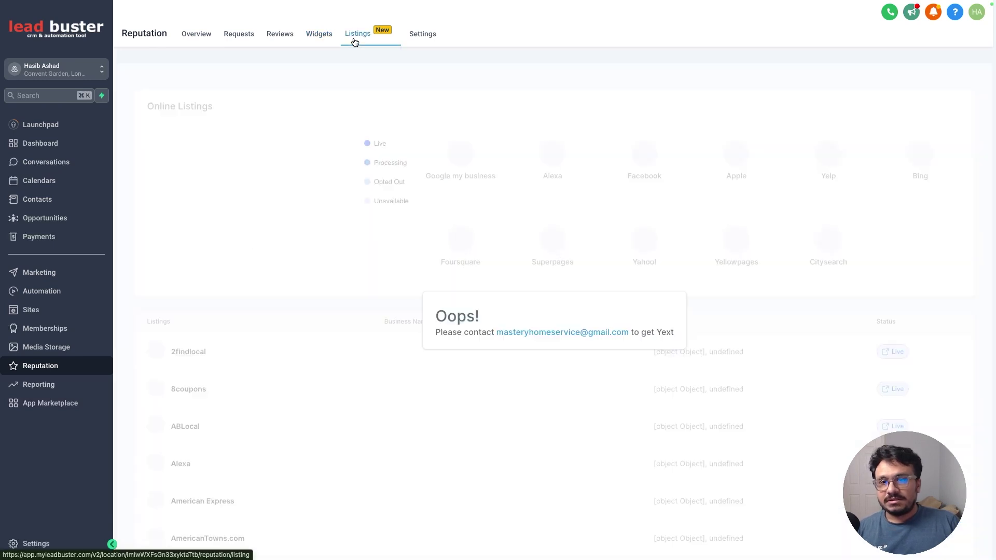
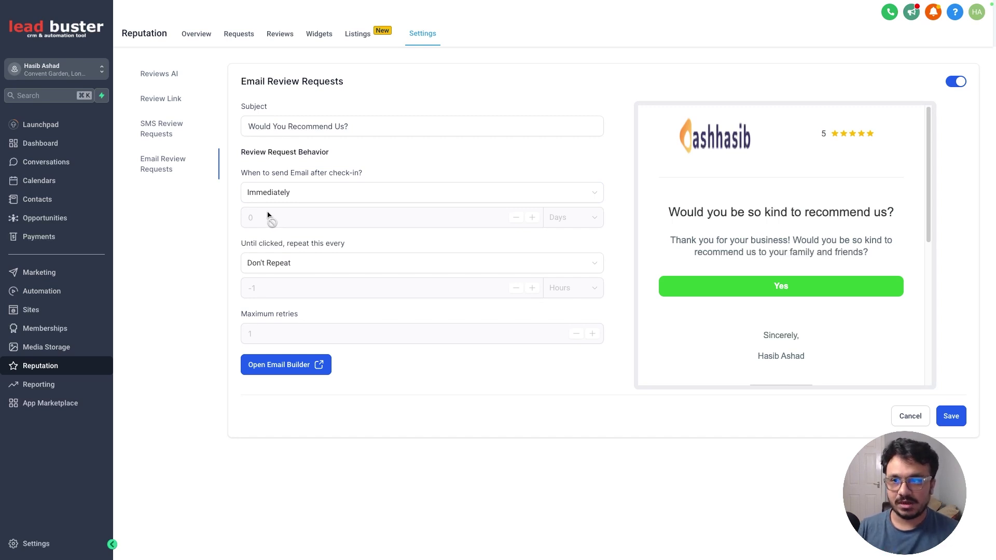
{"action": "left_click", "coordinate": [248, 129]}
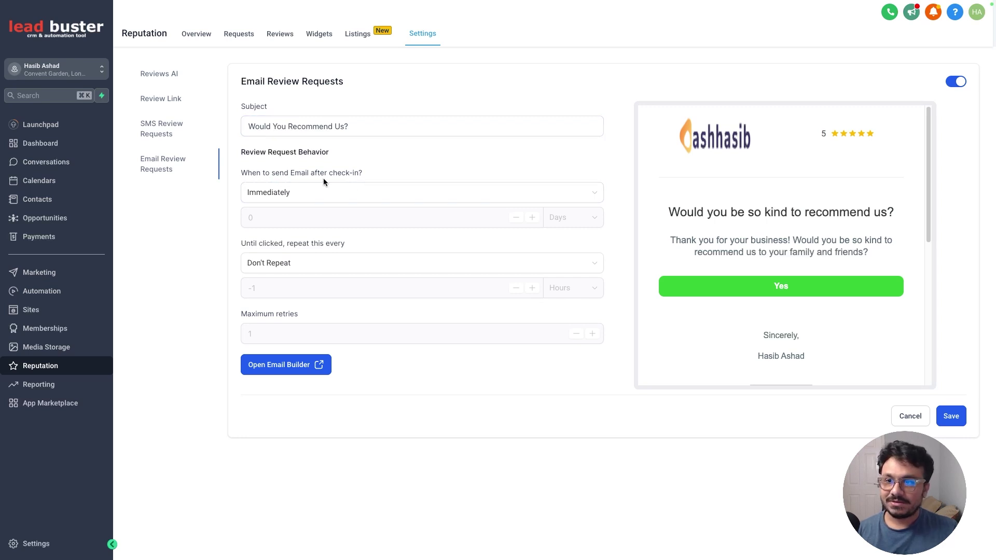
{"action": "left_click", "coordinate": [351, 190]}
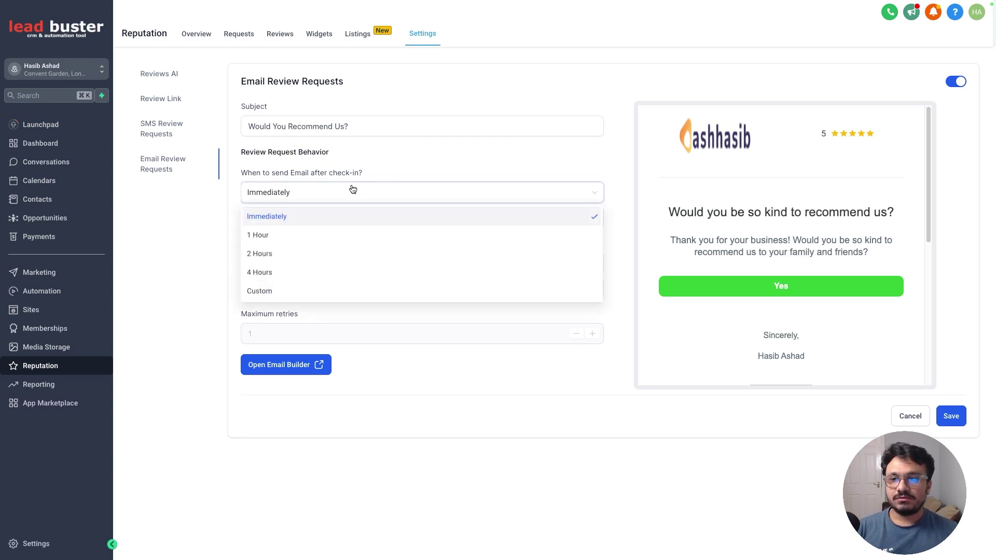
{"action": "left_click", "coordinate": [370, 187]}
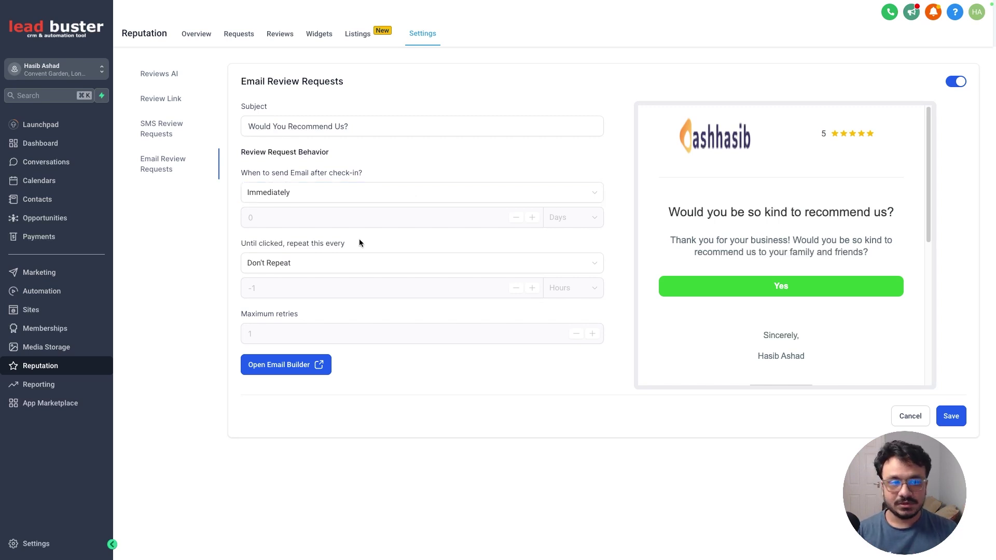
Set email review requests to repeat every 3 days until clicked, with a maximum of 3 retries
{"action": "left_click", "coordinate": [326, 268]}
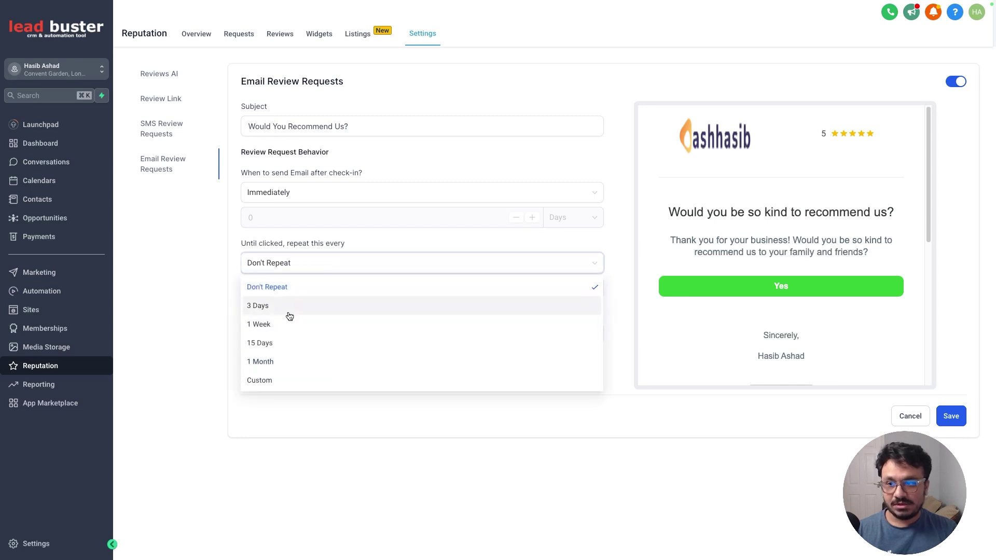
{"action": "left_click", "coordinate": [287, 310]}
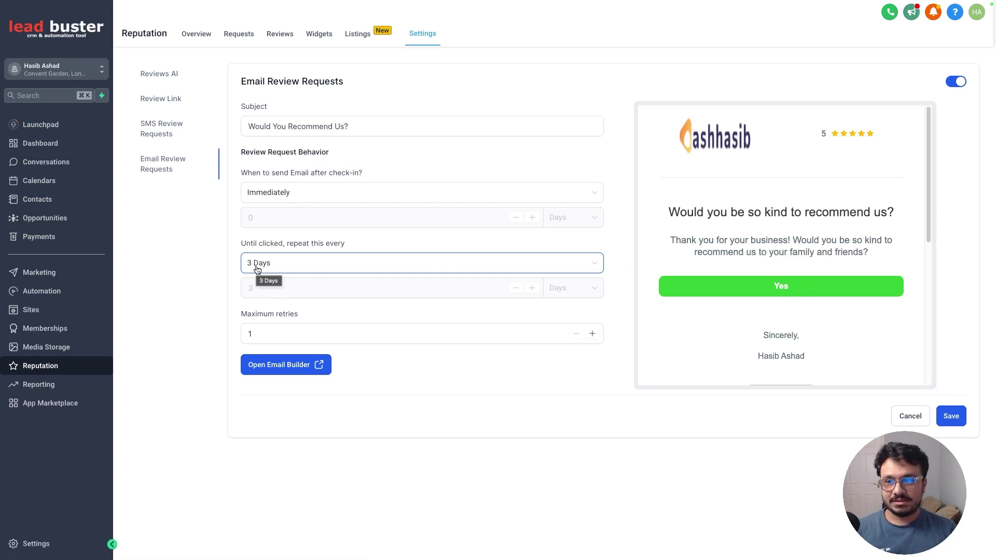
{"action": "left_click", "coordinate": [263, 332]}
{"action": "left_click_drag", "start_coordinate": [264, 332], "coordinate": [235, 336]}
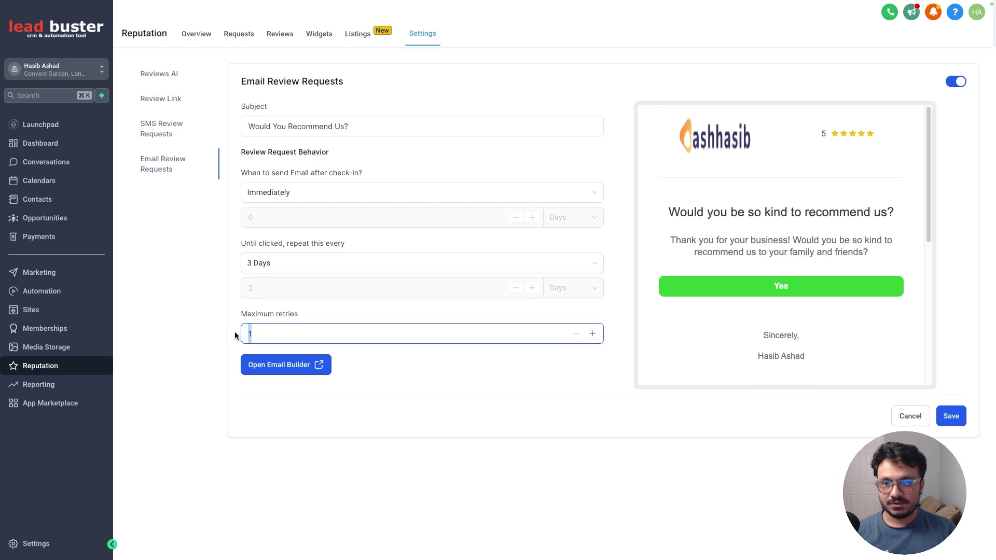
{"action": "type", "text": "3"}
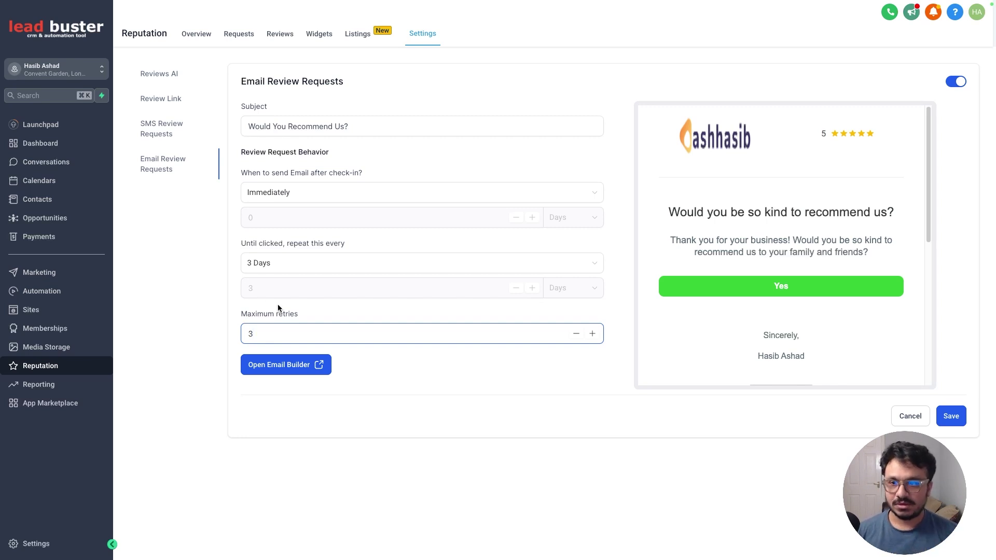
Inspect the review request template in the email builder, close it unchanged, and save the email review request settings
{"action": "left_click", "coordinate": [288, 364]}
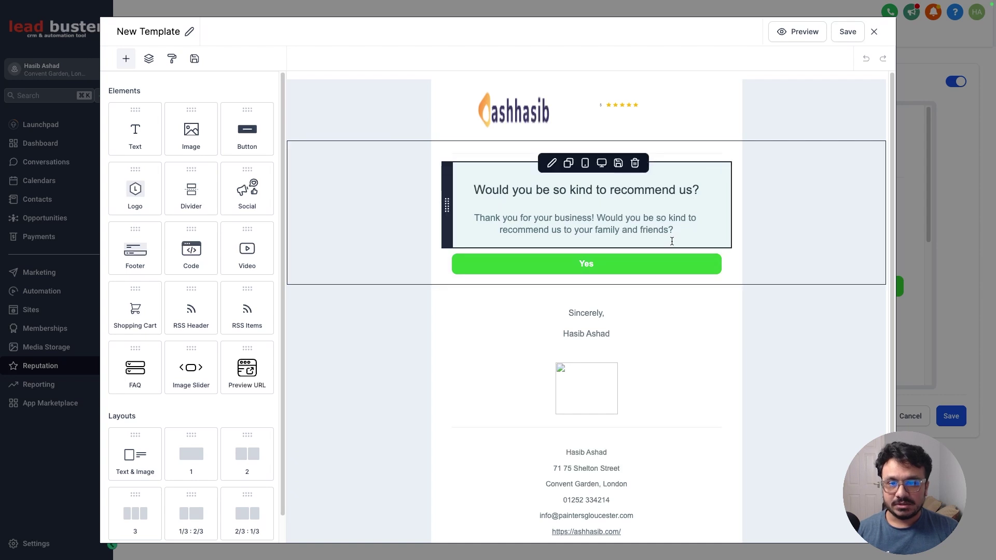
{"action": "scroll", "coordinate": [672, 242], "scroll_direction": "down", "scroll_amount": 1}
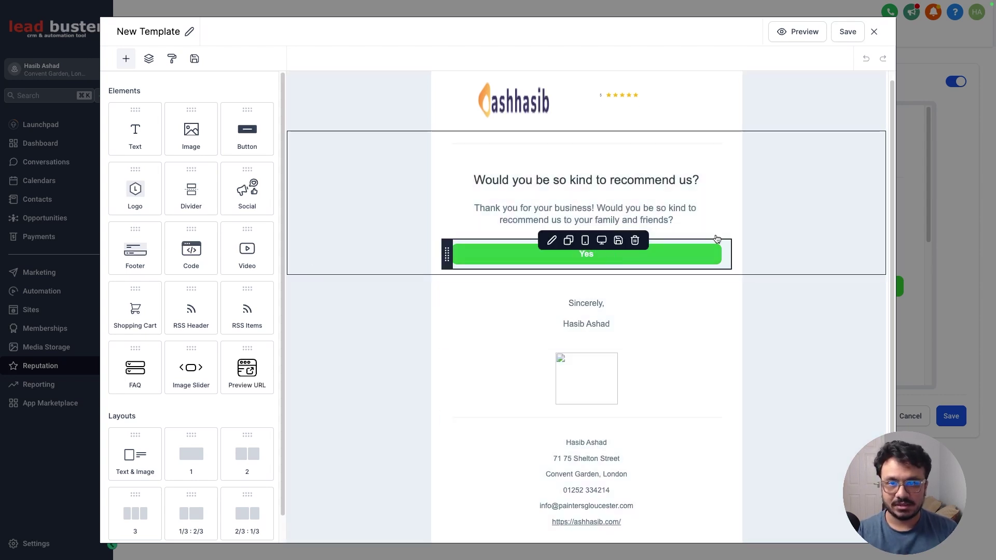
{"action": "left_click", "coordinate": [874, 33]}
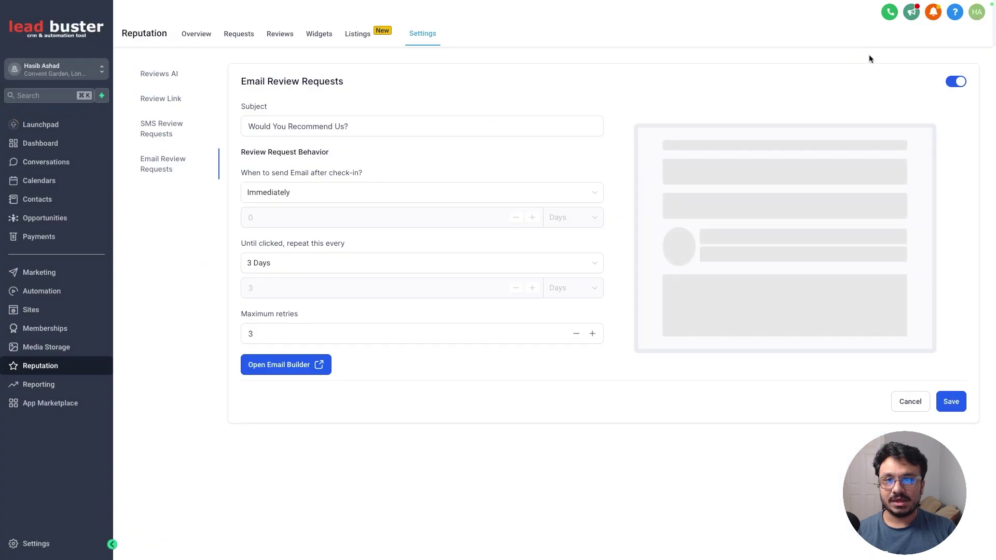
{"action": "left_click", "coordinate": [959, 417]}
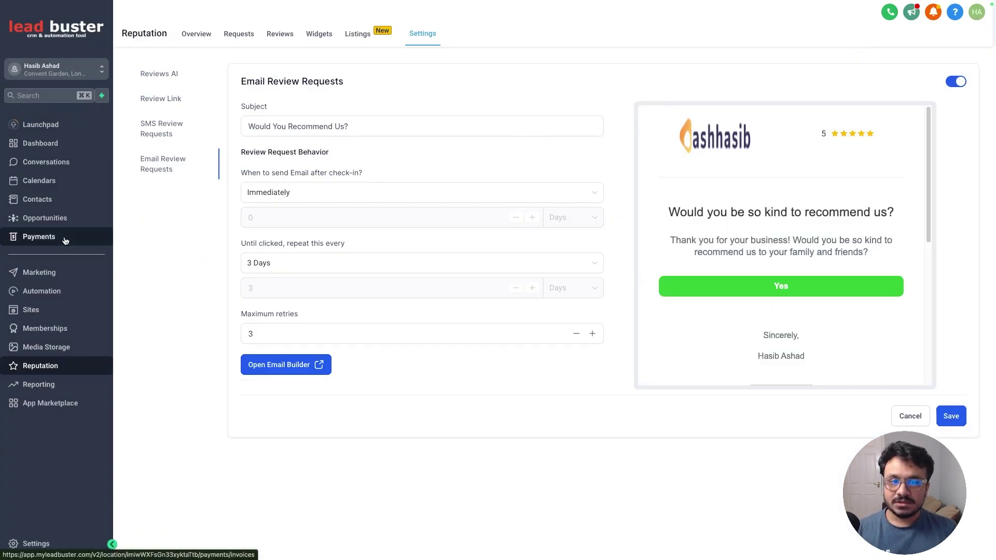
Enable SMS review requests, leave the image option off, and set the SMS message to "Would you recommend us?"
{"action": "left_click", "coordinate": [147, 130]}
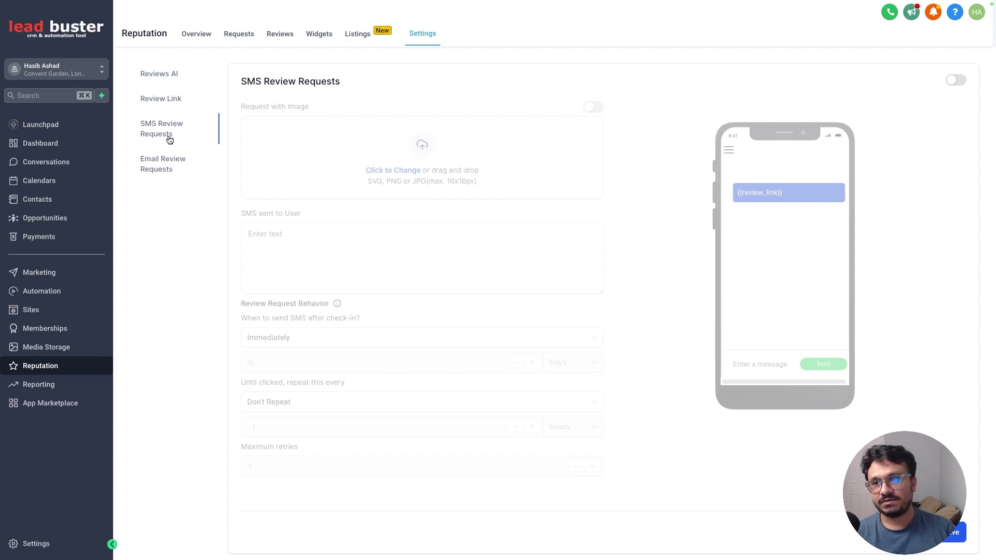
{"action": "left_click", "coordinate": [957, 81]}
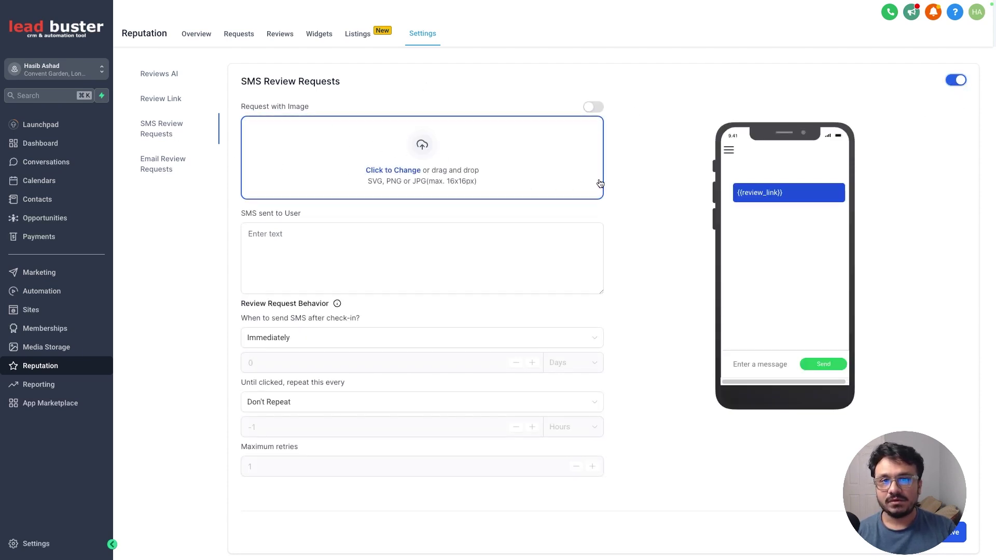
{"action": "left_click", "coordinate": [595, 107]}
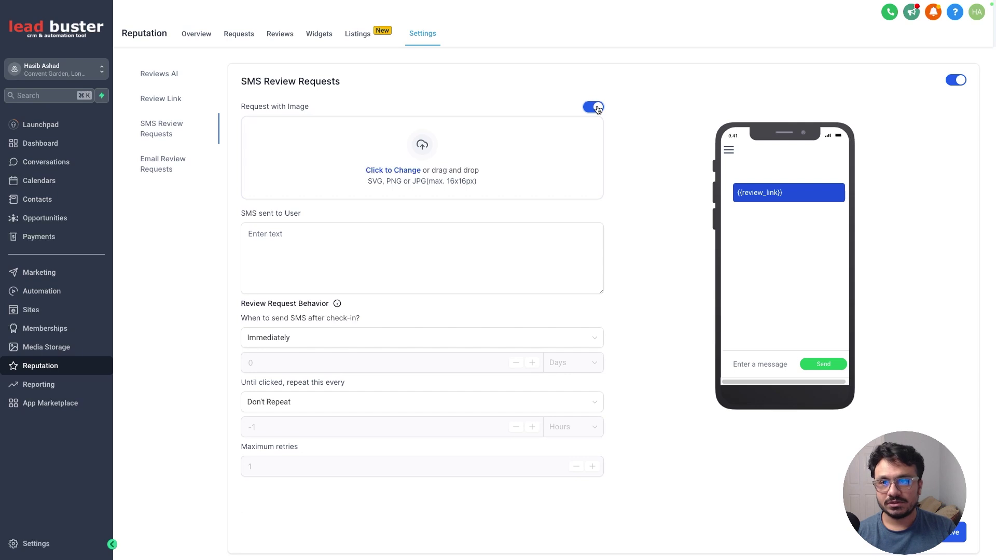
{"action": "left_click", "coordinate": [597, 107]}
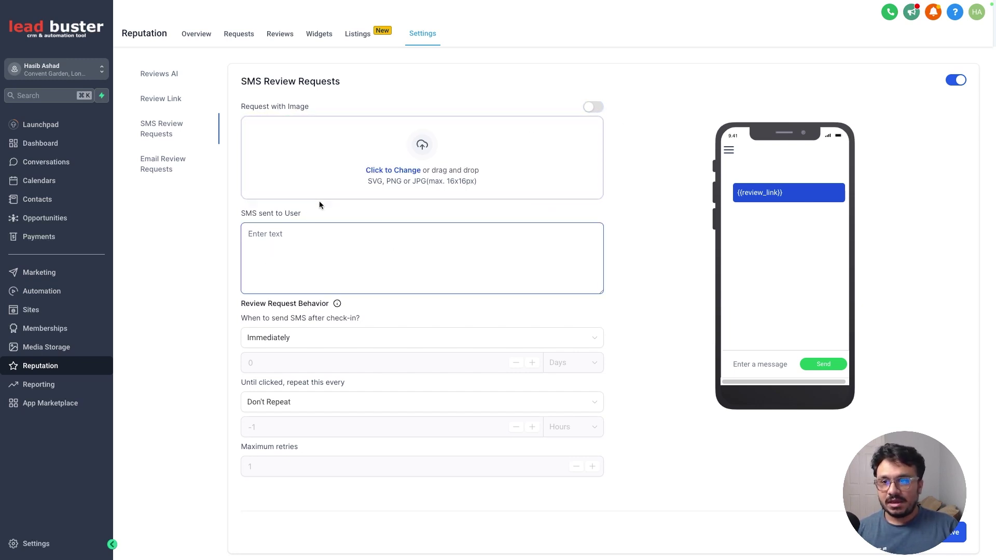
{"action": "left_click", "coordinate": [288, 236]}
{"action": "type", "text": "Woul"}
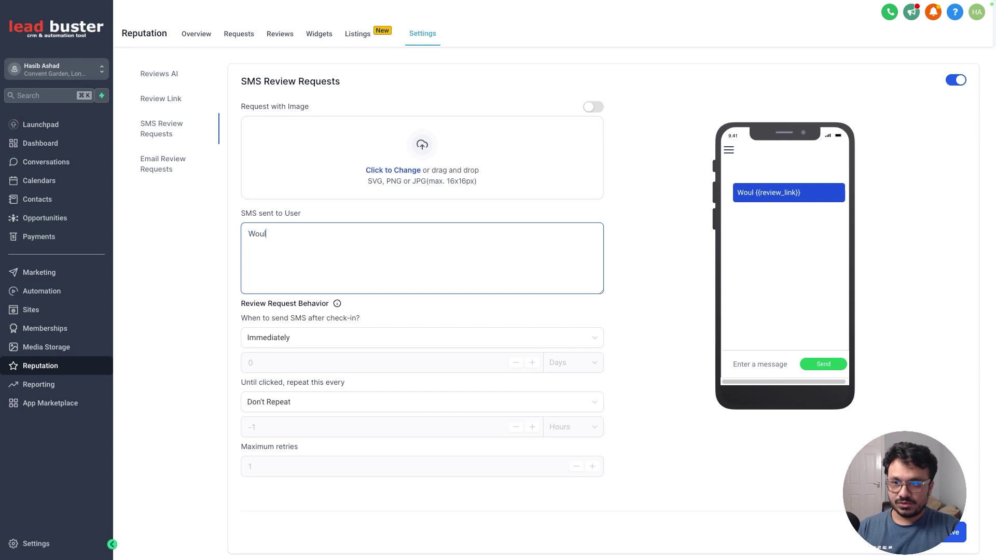
{"action": "type", "text": "d you recommend us?"}
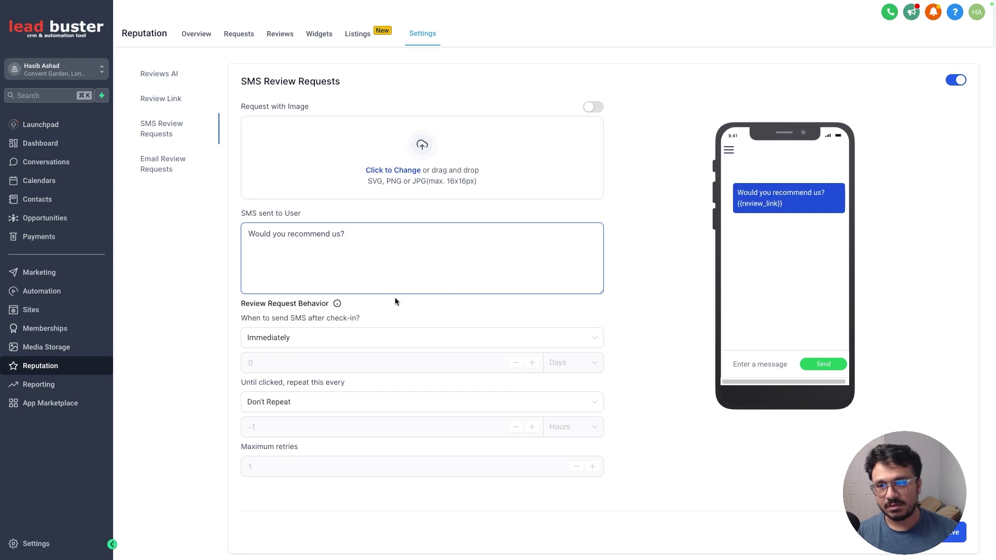
Check the timing options for sending the SMS after check-in, keeping Immediately
{"action": "left_click", "coordinate": [356, 340]}
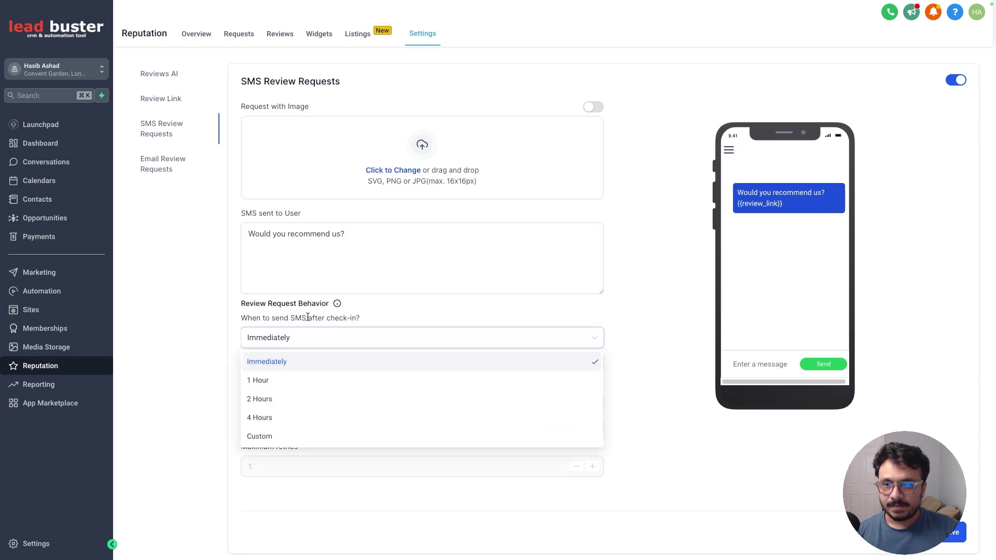
{"action": "left_click", "coordinate": [287, 335]}
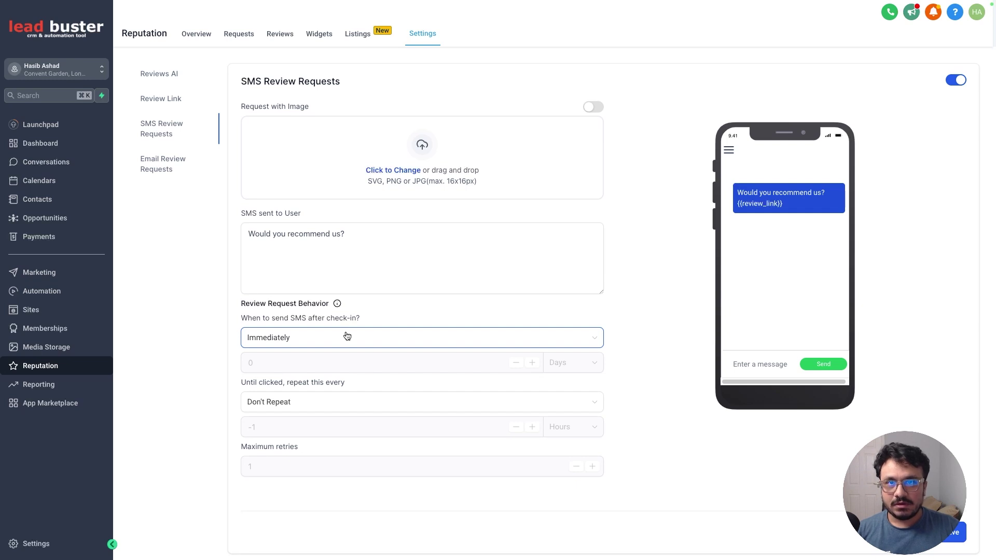
{"action": "left_click", "coordinate": [309, 400]}
{"action": "left_click", "coordinate": [312, 332]}
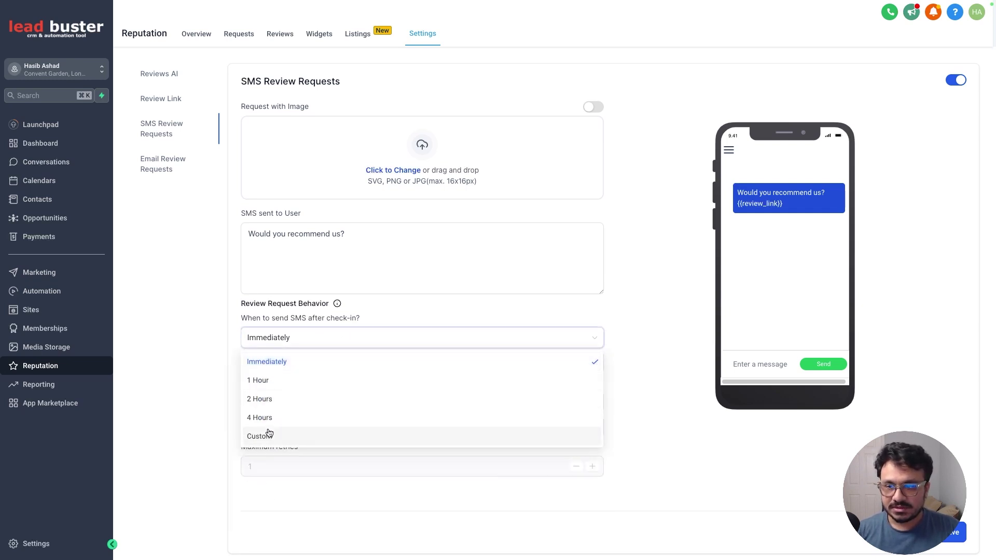
{"action": "left_click", "coordinate": [391, 308]}
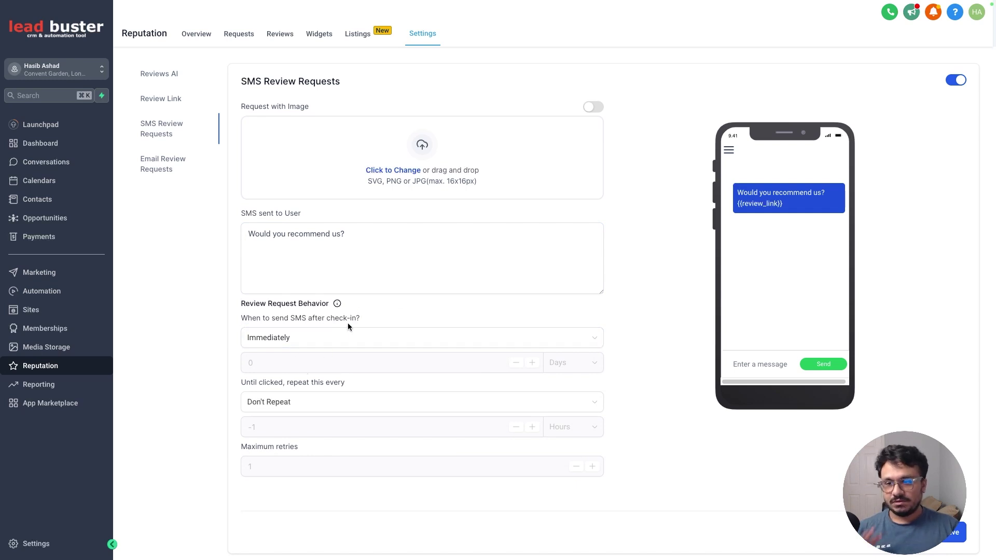
Set SMS review requests to repeat every 3 days until clicked, with a maximum of 3 retries
{"action": "left_click", "coordinate": [333, 403]}
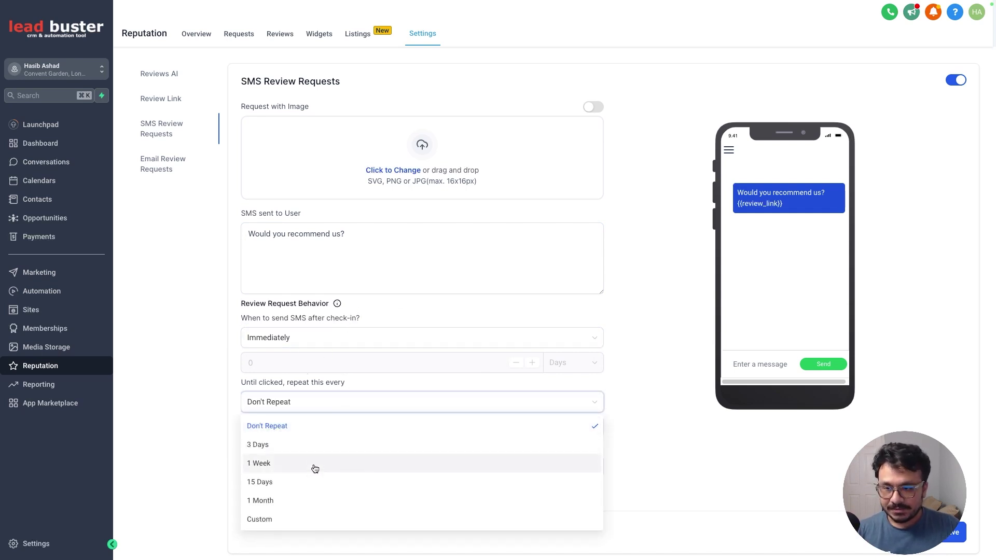
{"action": "left_click", "coordinate": [306, 446]}
{"action": "left_click", "coordinate": [297, 465]}
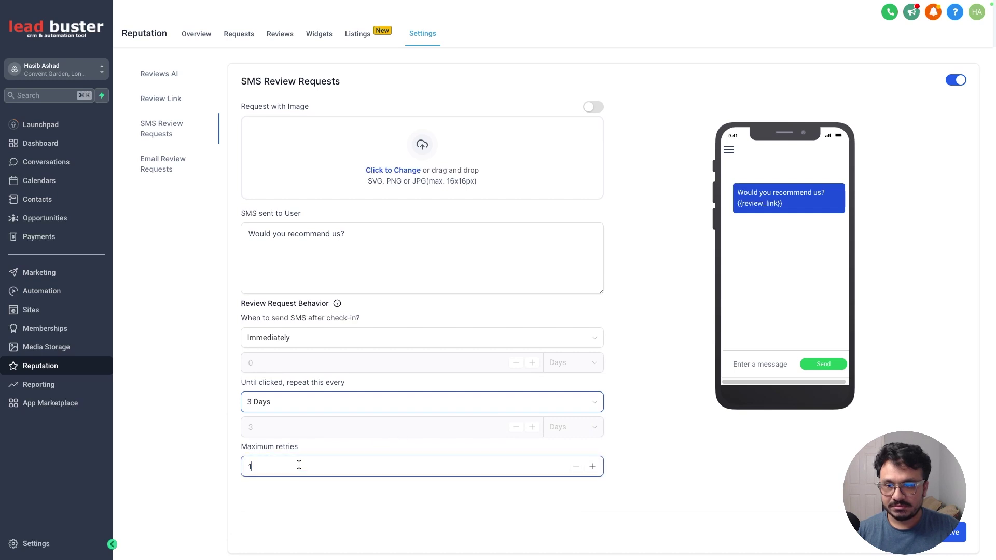
{"action": "key", "text": "BackSpace"}
{"action": "type", "text": "3"}
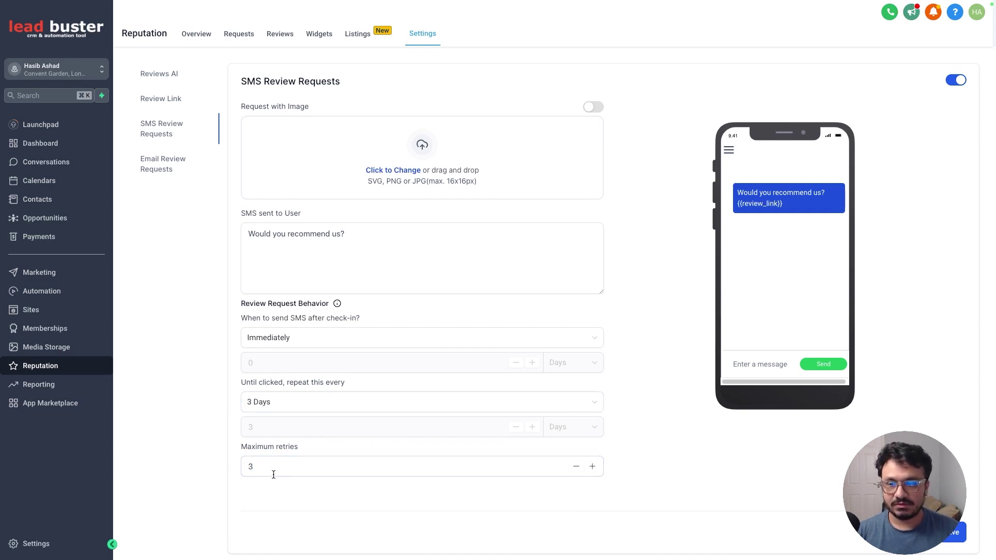
{"action": "left_click", "coordinate": [683, 537]}
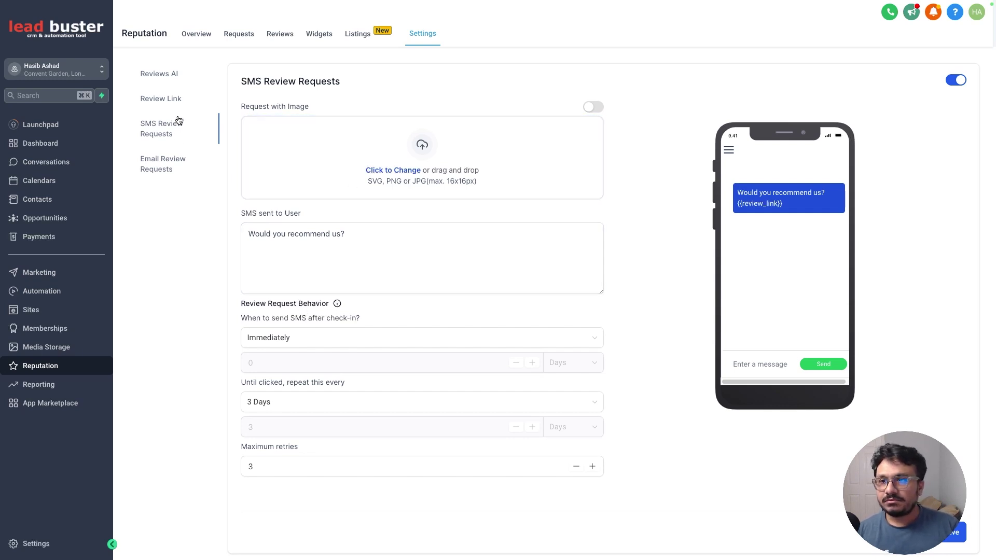
Examine the Reviews AI modes, including the Auto Responses settings, and save Reviews AI as Off
{"action": "left_click", "coordinate": [160, 77]}
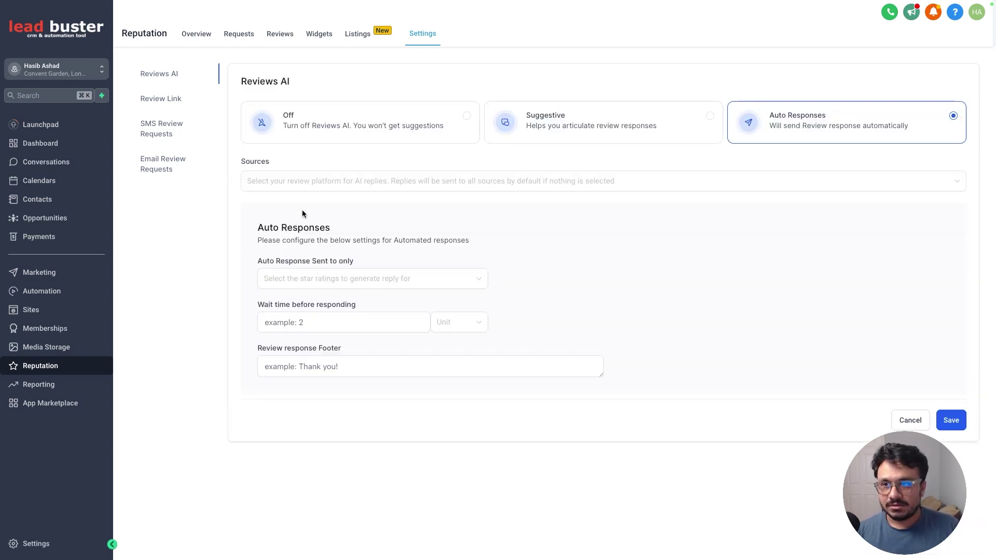
{"action": "left_click", "coordinate": [338, 127]}
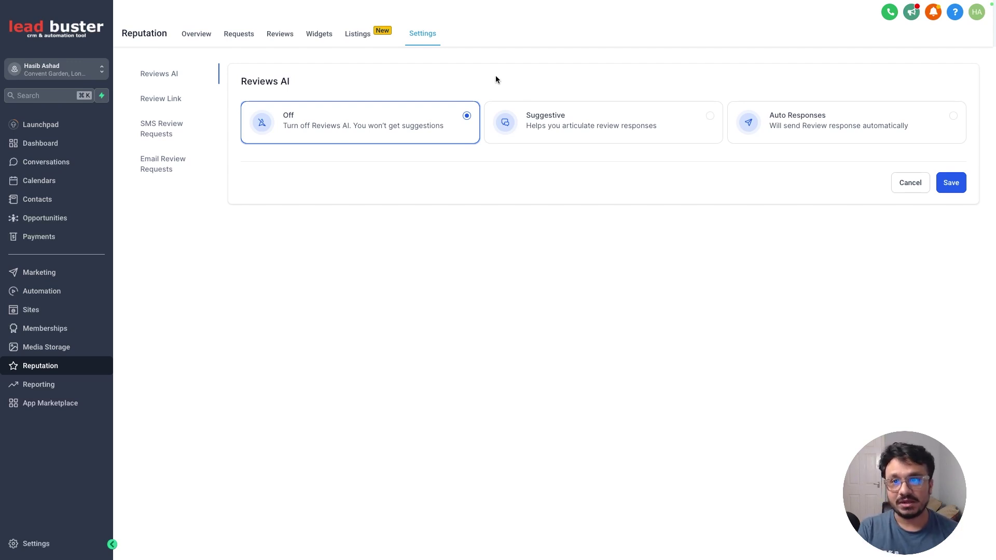
{"action": "left_click", "coordinate": [812, 125]}
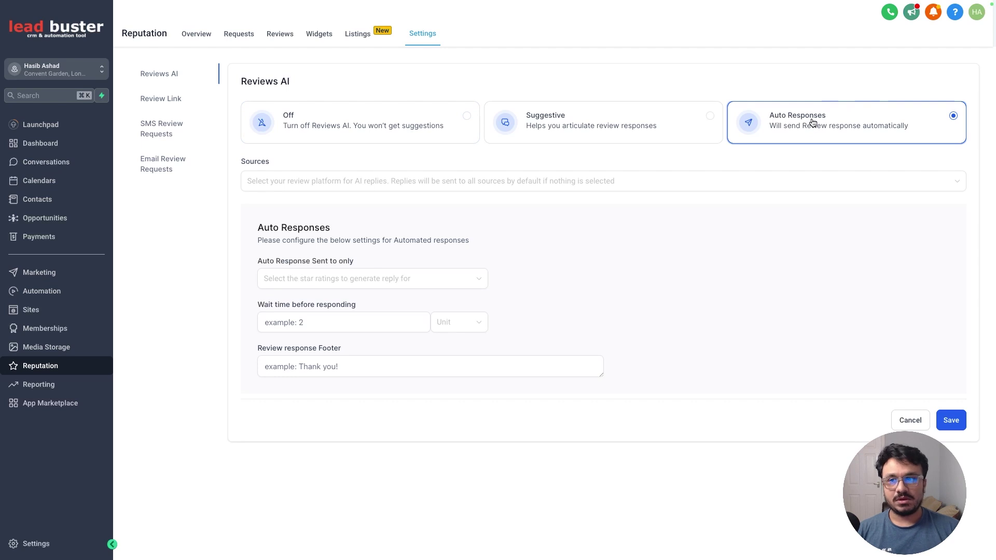
{"action": "left_click", "coordinate": [413, 321]}
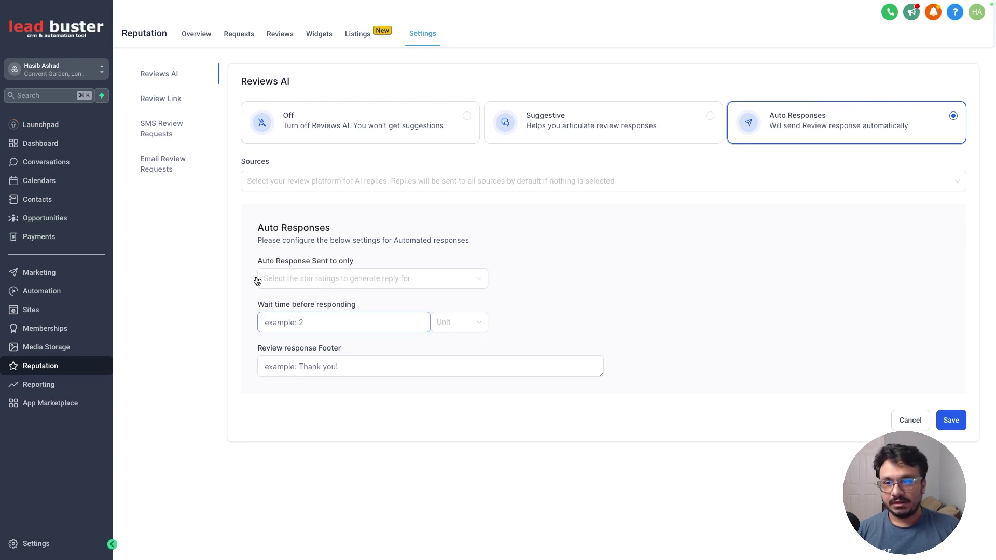
{"action": "left_click", "coordinate": [323, 256]}
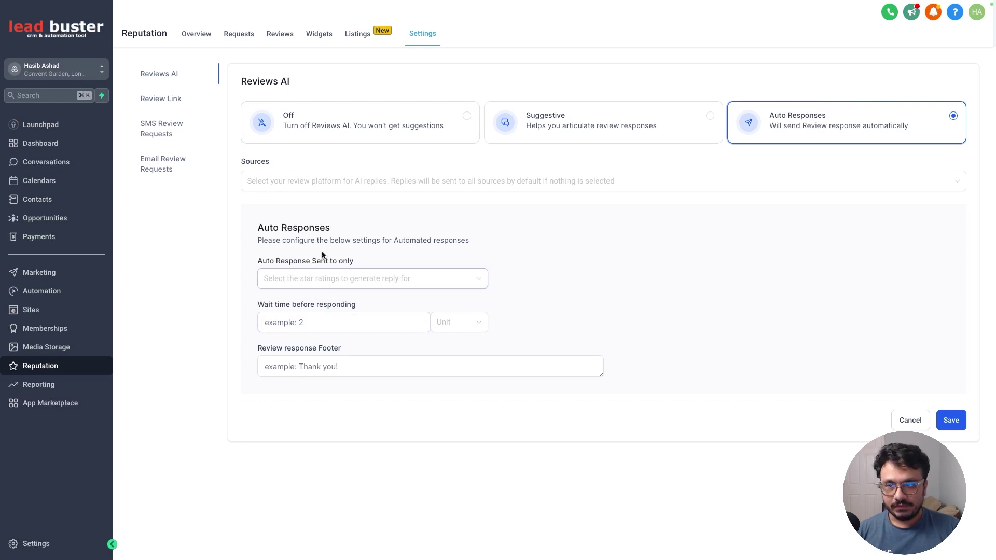
{"action": "left_click", "coordinate": [590, 130]}
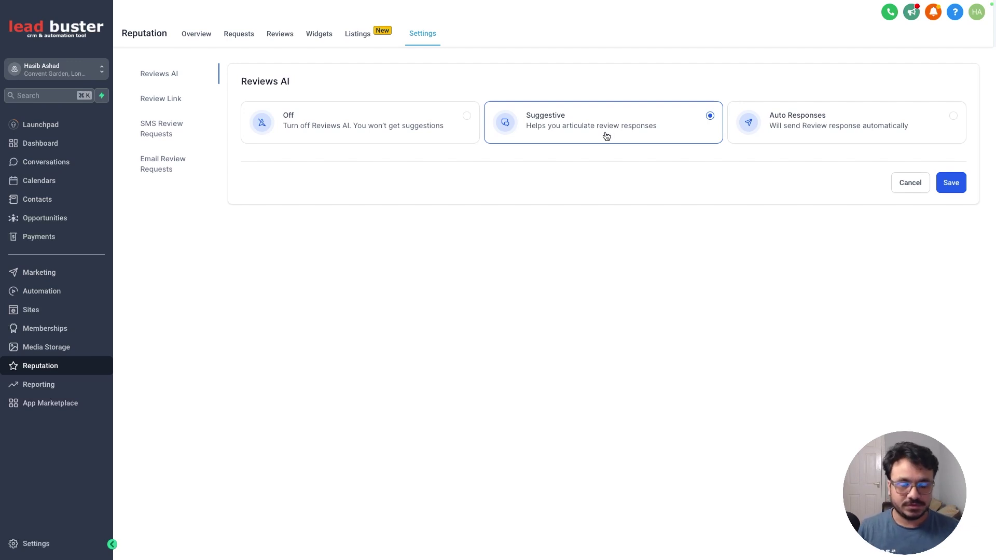
{"action": "left_click", "coordinate": [476, 123]}
{"action": "left_click", "coordinate": [954, 186]}
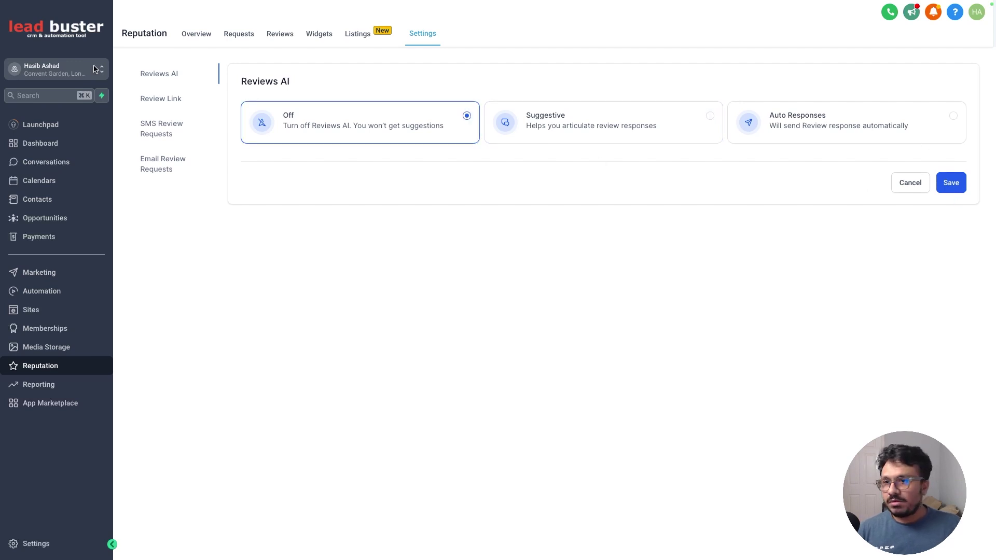
Open the review link settings and choose Get Reviews on Google as the feedback destination
{"action": "left_click", "coordinate": [159, 101]}
{"action": "left_click", "coordinate": [330, 141]}
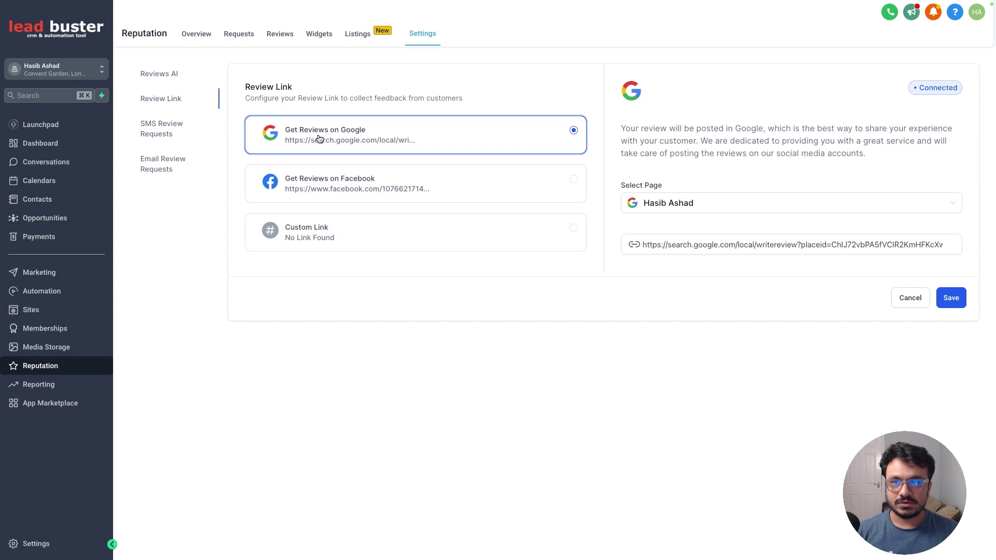
Select the Google review link address and save the Review Link settings with Google as the feedback destination
{"action": "double_click", "coordinate": [677, 246]}
{"action": "left_click", "coordinate": [677, 246]}
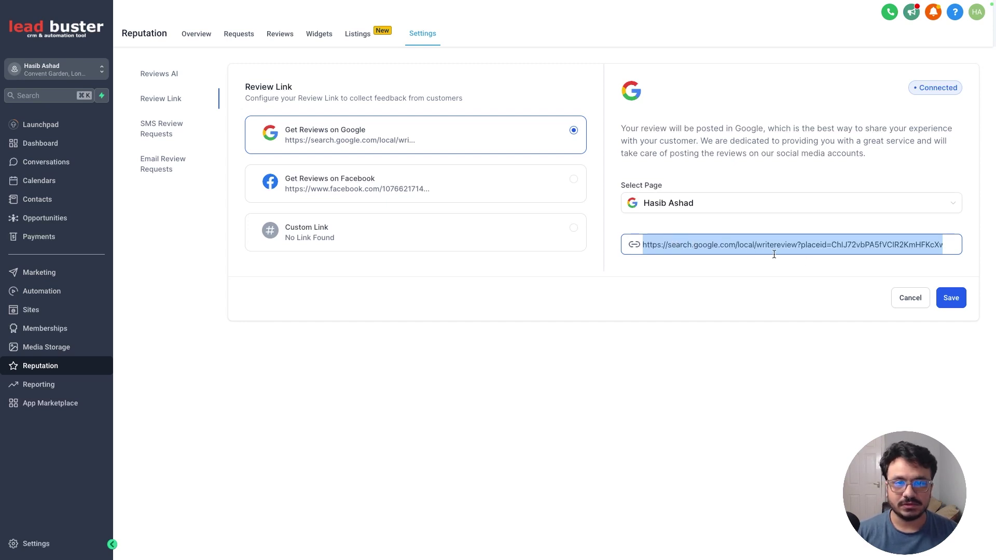
{"action": "left_click", "coordinate": [939, 300]}
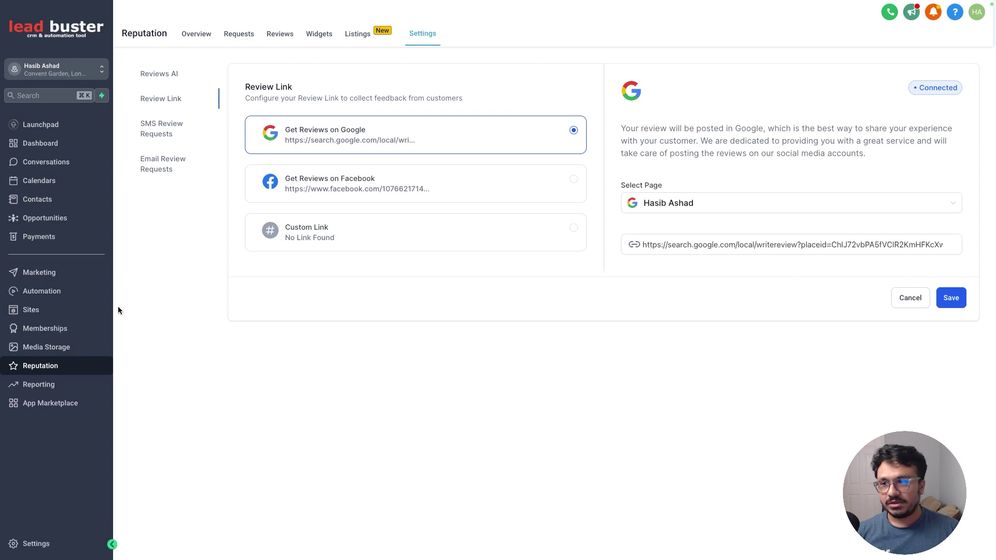
Create a workflow folder named Google Review Requests in the automation area
{"action": "left_click", "coordinate": [42, 291]}
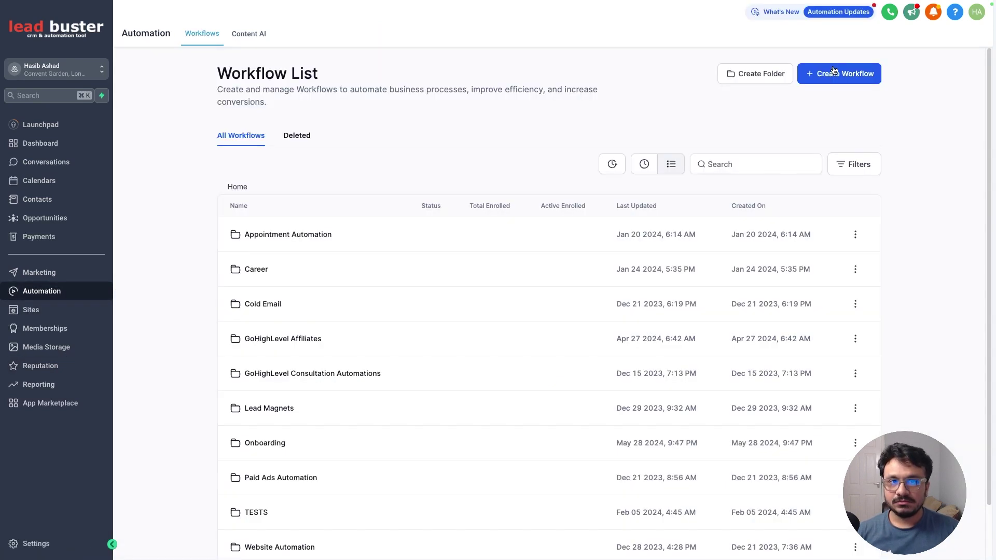
{"action": "left_click", "coordinate": [759, 74]}
{"action": "type", "text": "Google "}
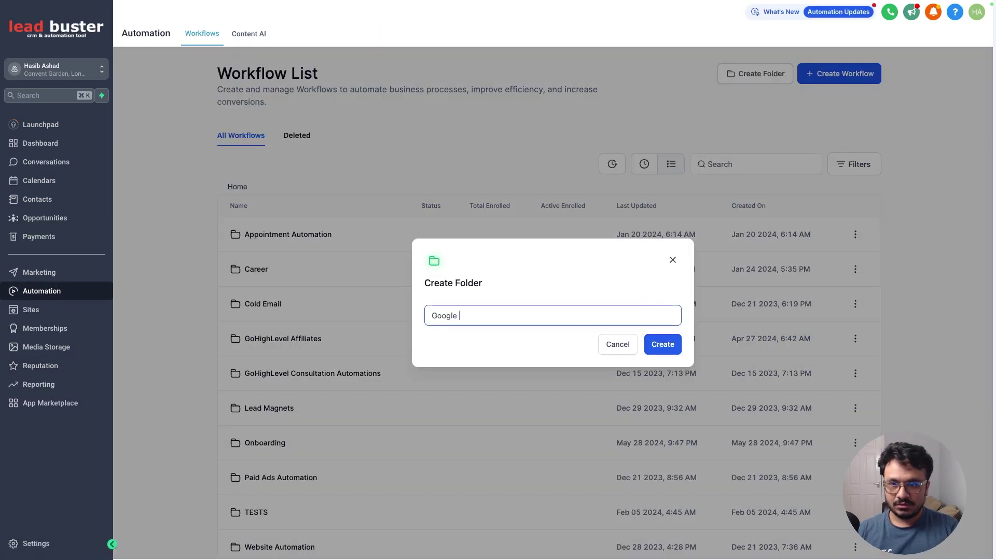
{"action": "type", "text": "Review Requests"}
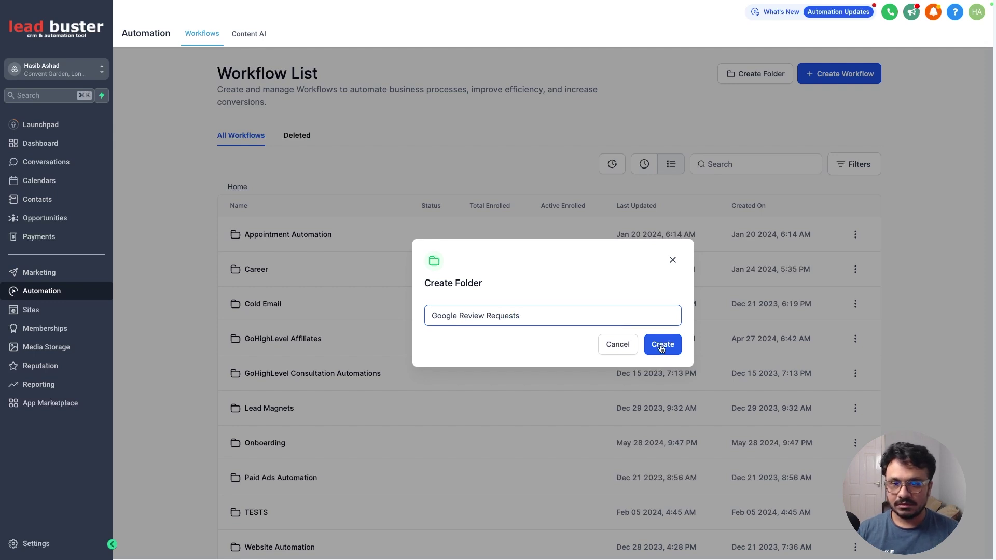
{"action": "left_click", "coordinate": [661, 344]}
Create a workflow inside the Google Review Requests folder from the Recipe - Send Review Request template
{"action": "scroll", "coordinate": [351, 416], "scroll_direction": "down", "scroll_amount": 1}
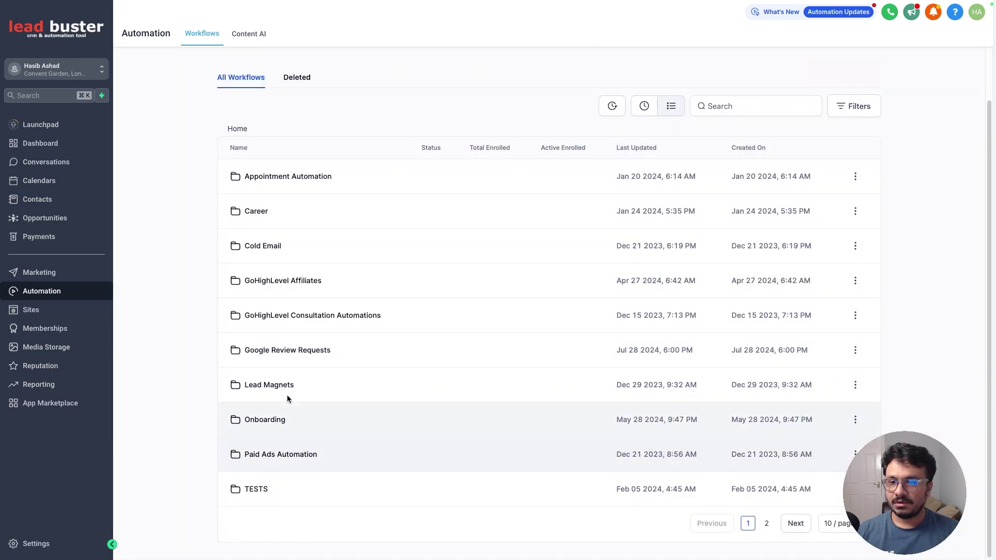
{"action": "left_click", "coordinate": [276, 352]}
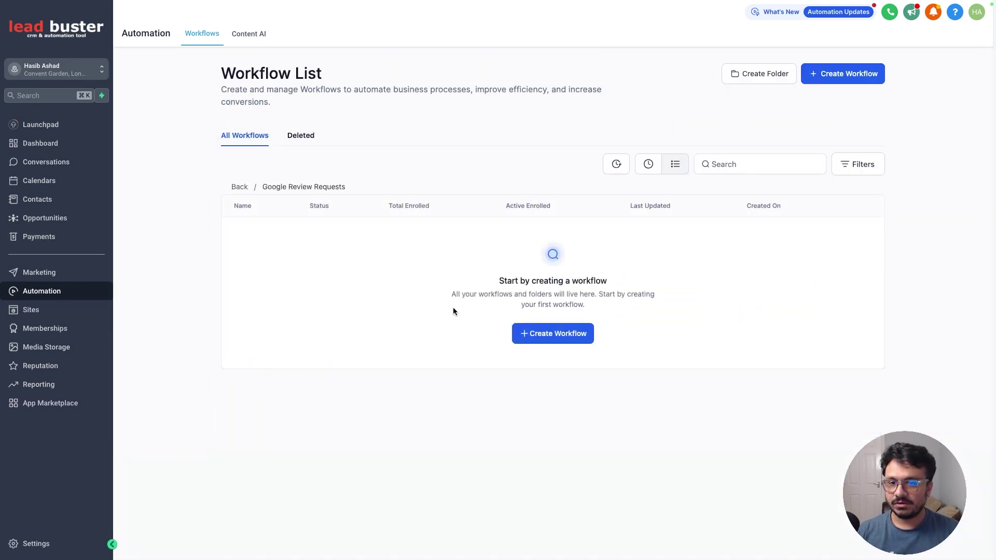
{"action": "left_click", "coordinate": [540, 335]}
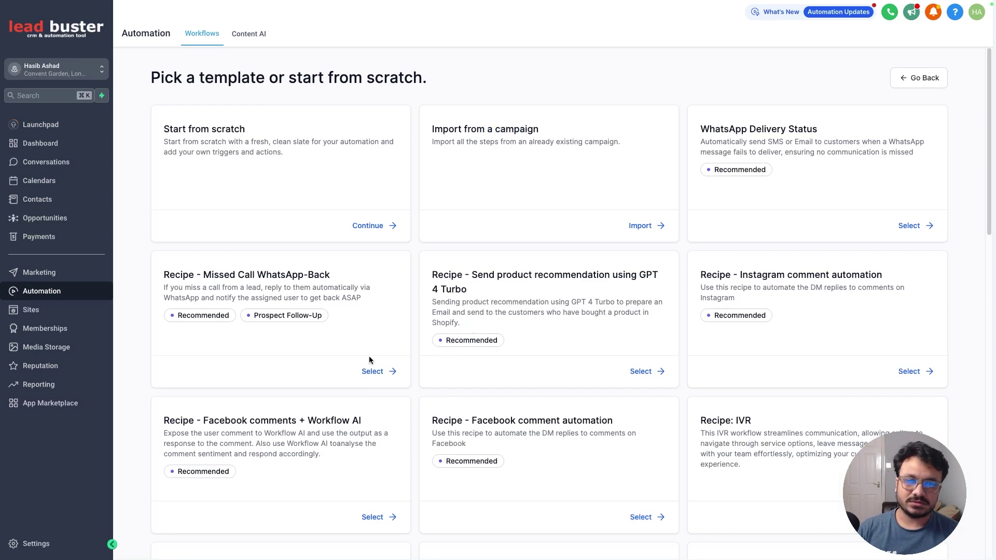
{"action": "scroll", "coordinate": [370, 360], "scroll_direction": "down", "scroll_amount": 3}
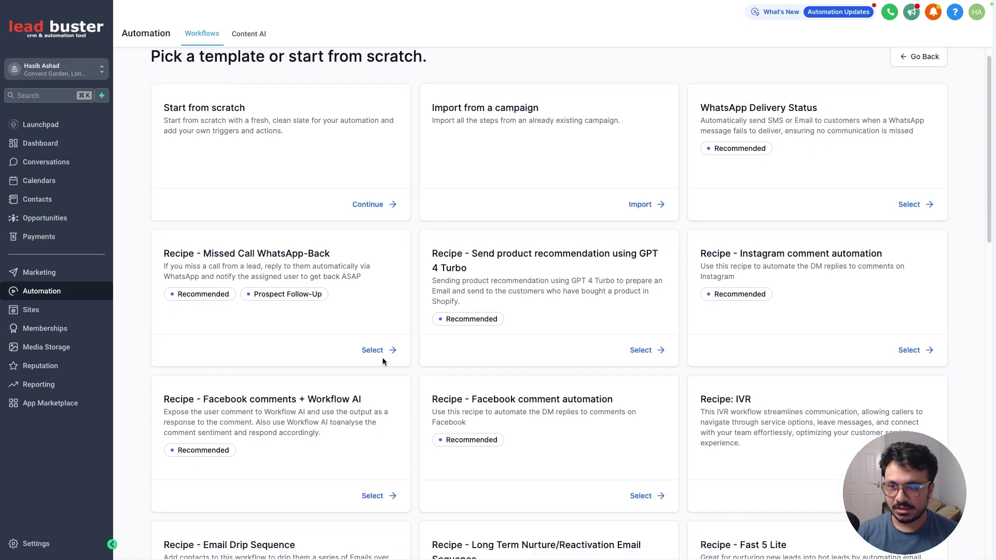
{"action": "scroll", "coordinate": [397, 371], "scroll_direction": "down", "scroll_amount": 4}
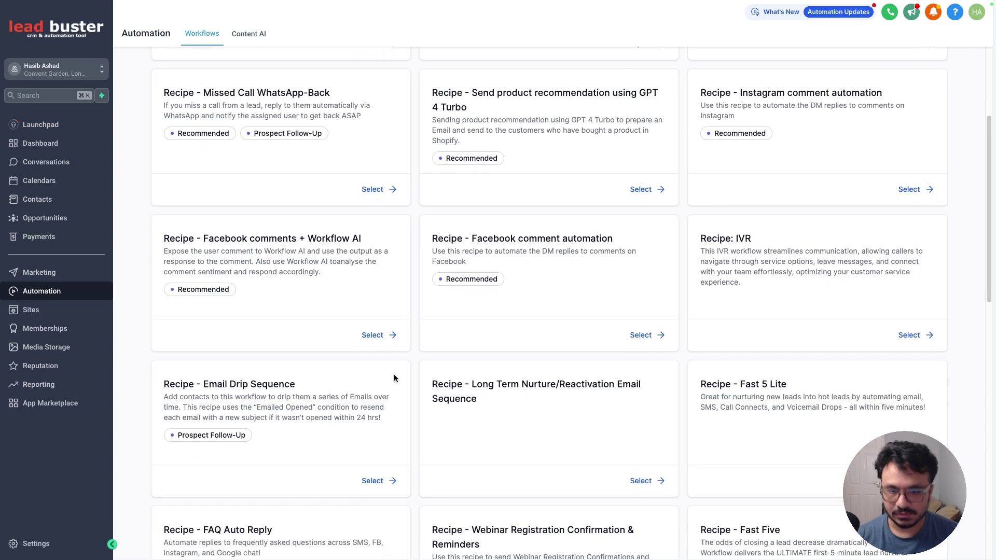
{"action": "scroll", "coordinate": [394, 396], "scroll_direction": "down", "scroll_amount": 3}
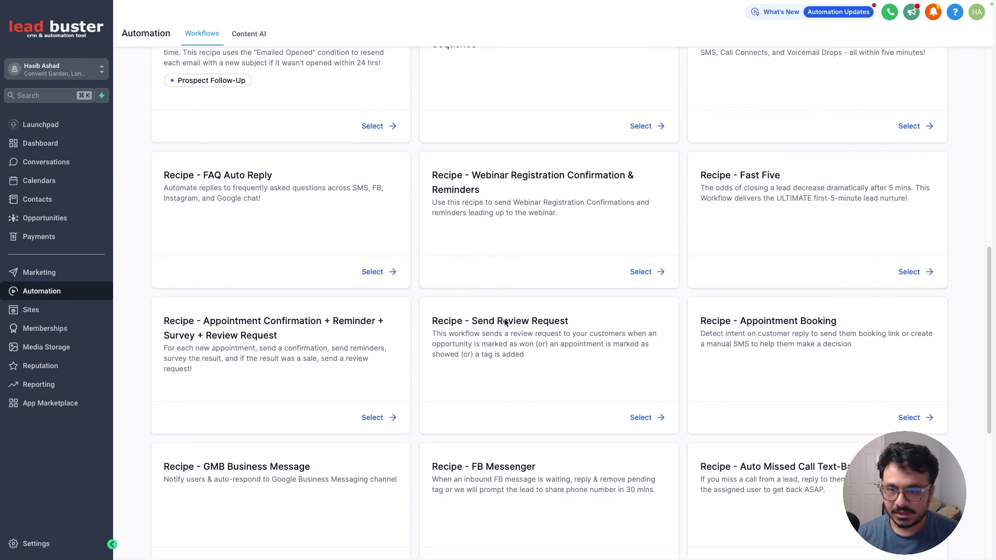
{"action": "left_click", "coordinate": [650, 411]}
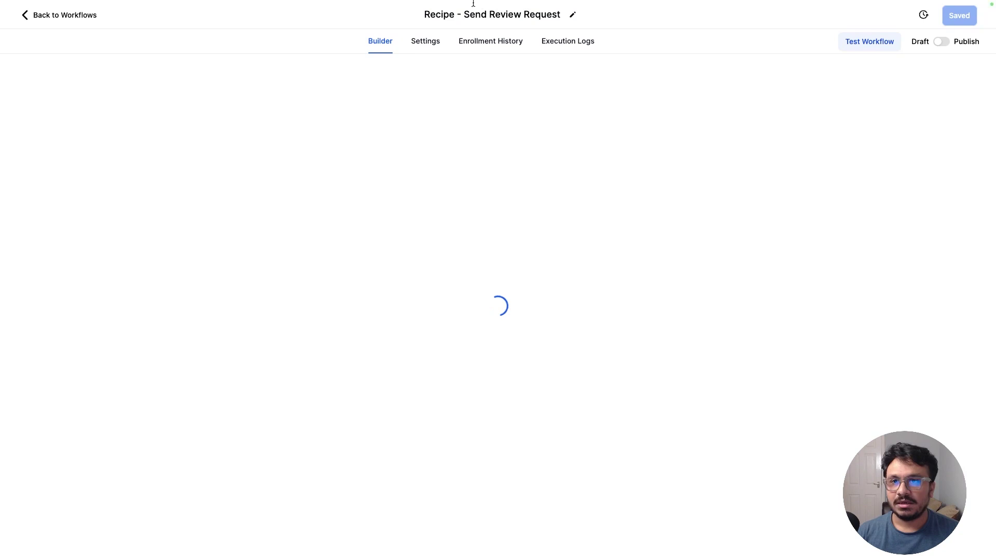
Shorten the workflow's name to Send Review Request by removing the Recipe prefix
{"action": "left_click", "coordinate": [464, 14]}
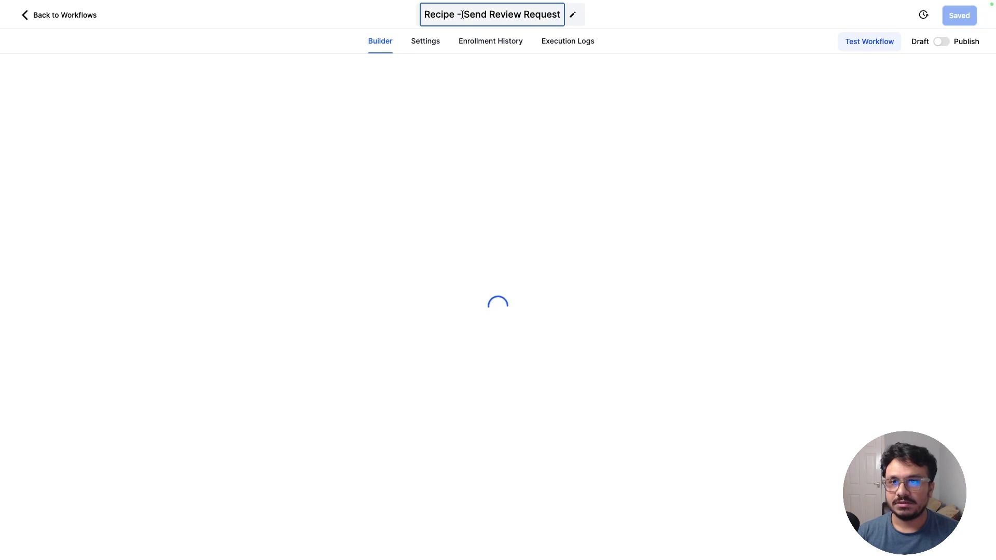
{"action": "left_click_drag", "start_coordinate": [464, 14], "coordinate": [416, 14]}
{"action": "key", "text": "BackSpace"}
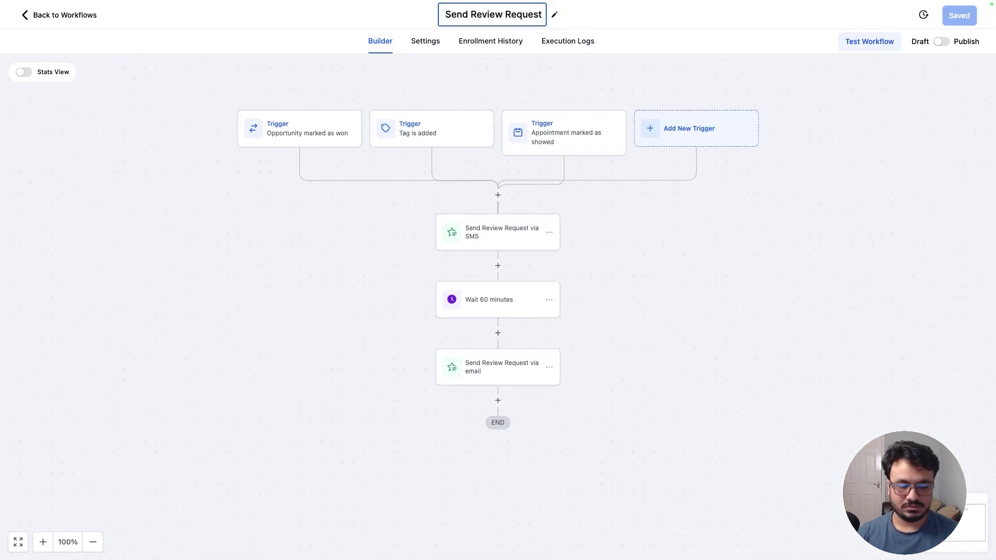
{"action": "left_click", "coordinate": [288, 300]}
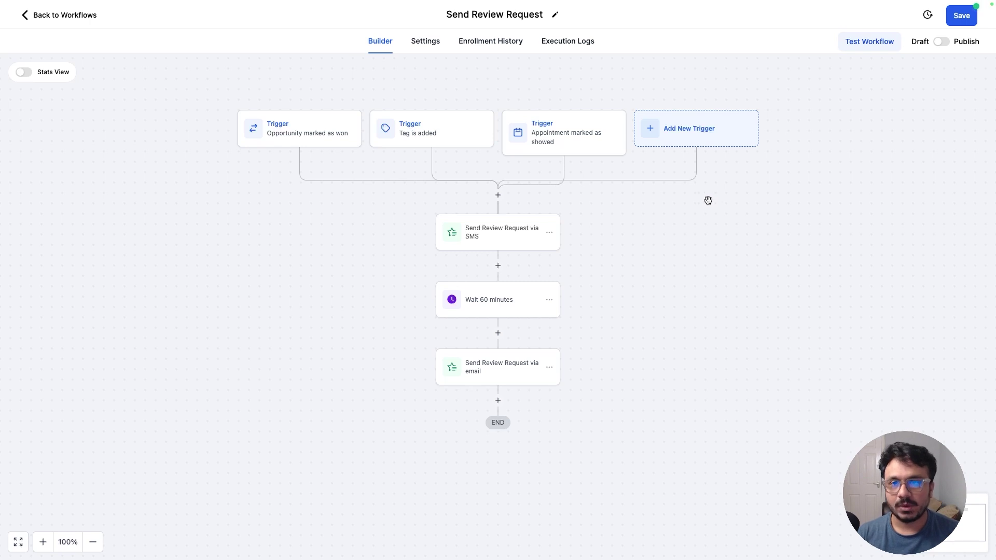
Save the opportunity trigger with status won, and make the tag trigger fire on a new review_request tag
{"action": "left_click", "coordinate": [282, 142]}
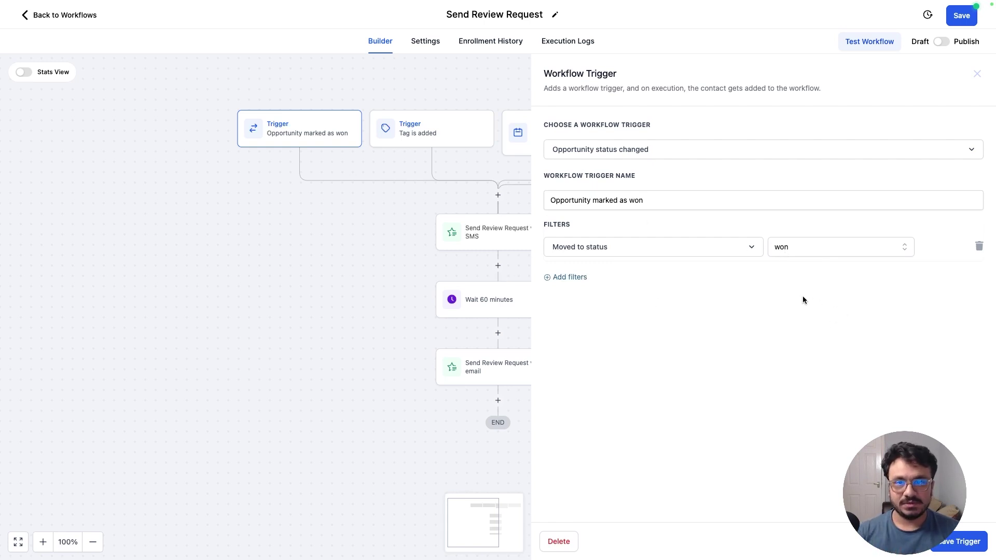
{"action": "left_click", "coordinate": [970, 542]}
{"action": "left_click", "coordinate": [413, 131]}
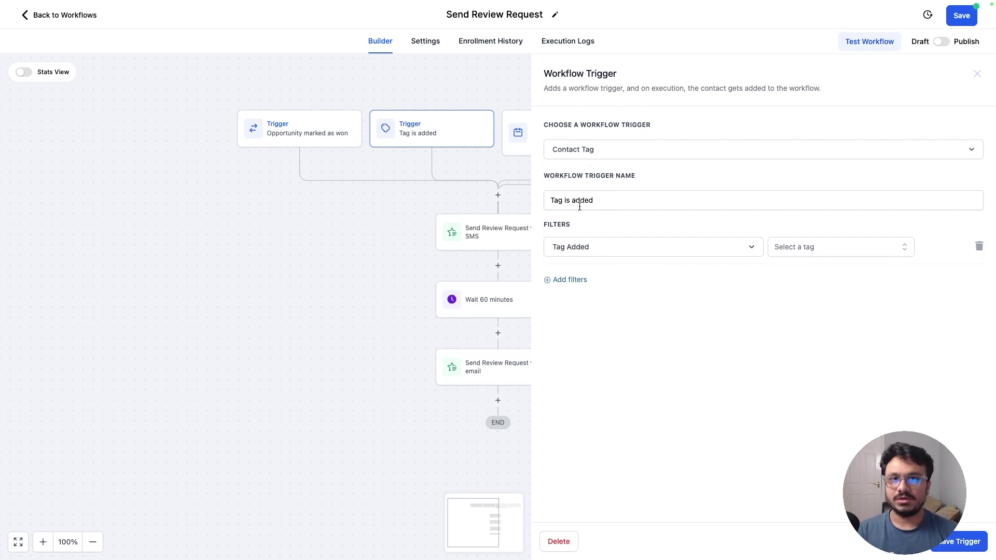
{"action": "left_click", "coordinate": [813, 249]}
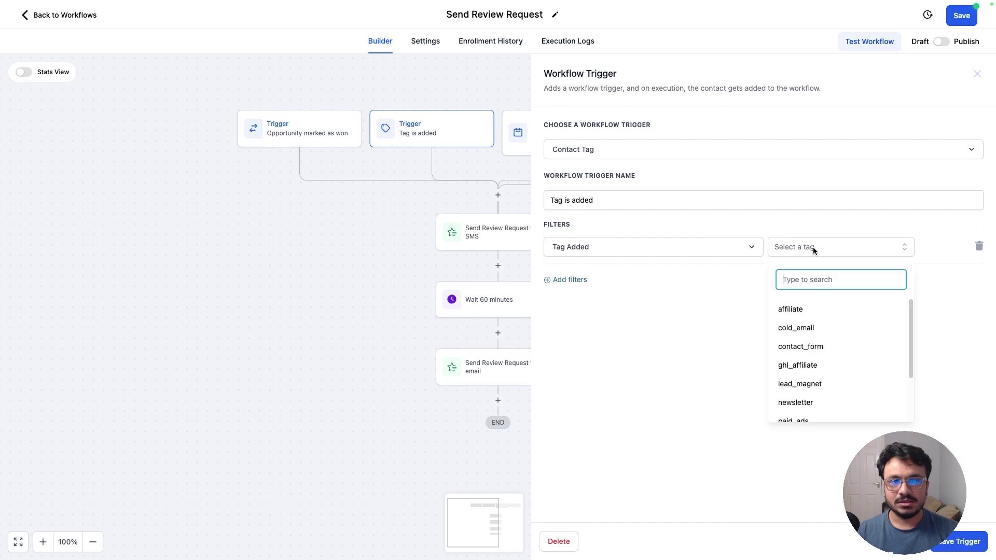
{"action": "type", "text": "rev"}
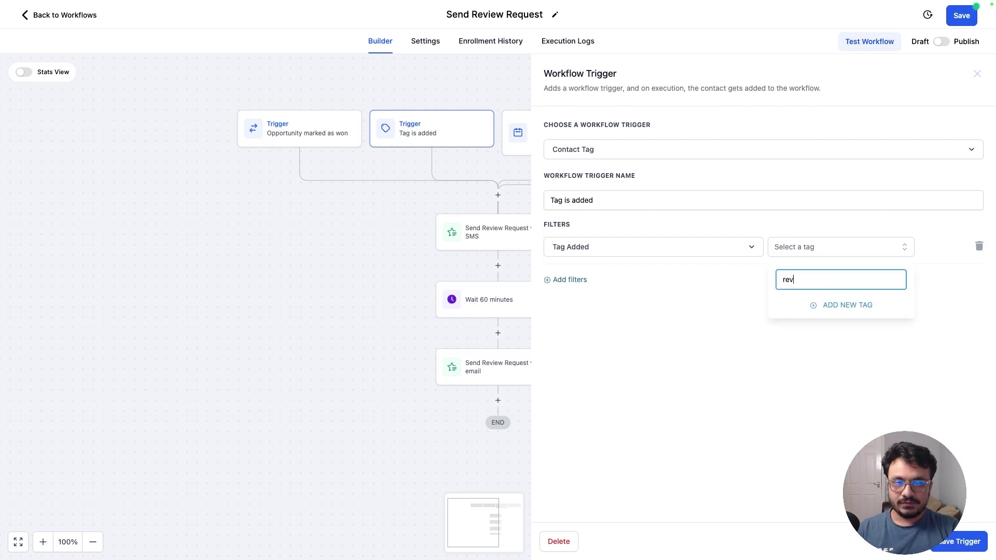
{"action": "type", "text": "iew_request"}
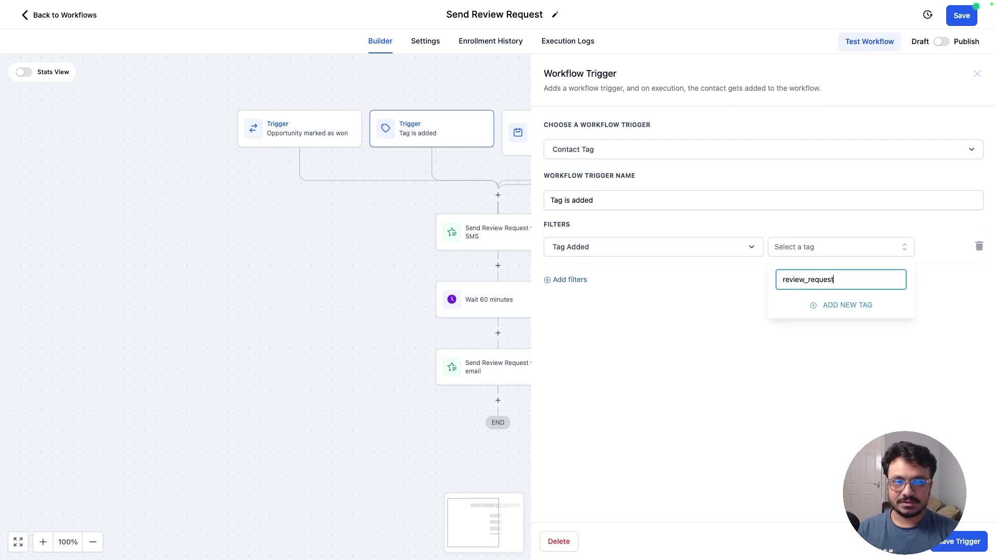
{"action": "left_click", "coordinate": [850, 305]}
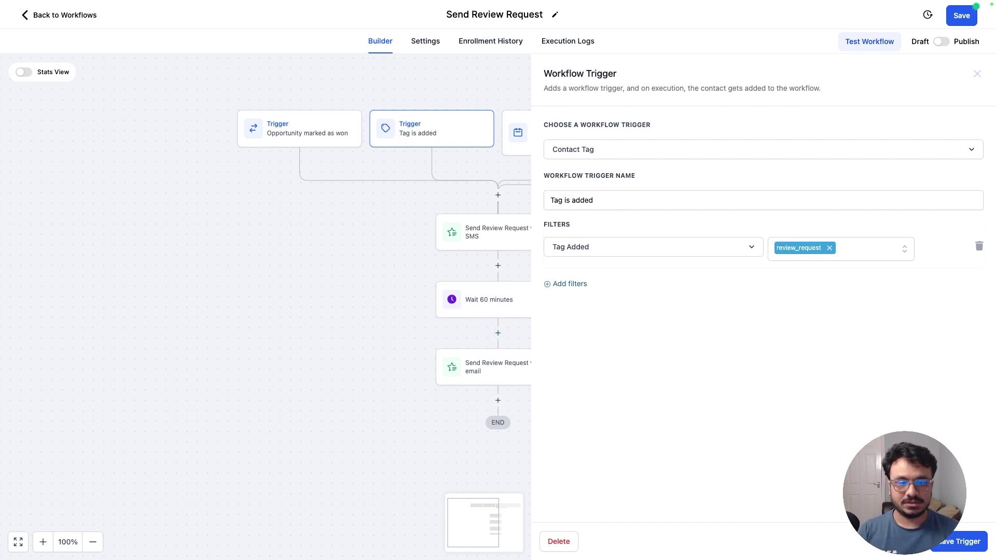
{"action": "left_click", "coordinate": [950, 543]}
Delete the Appointment marked as showed trigger from the workflow
{"action": "left_click", "coordinate": [563, 129]}
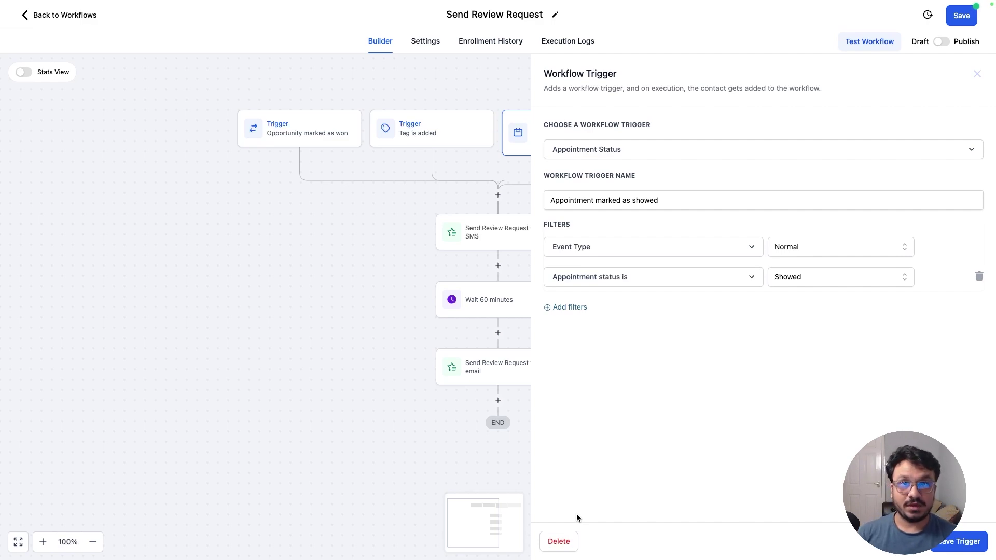
{"action": "left_click", "coordinate": [566, 539]}
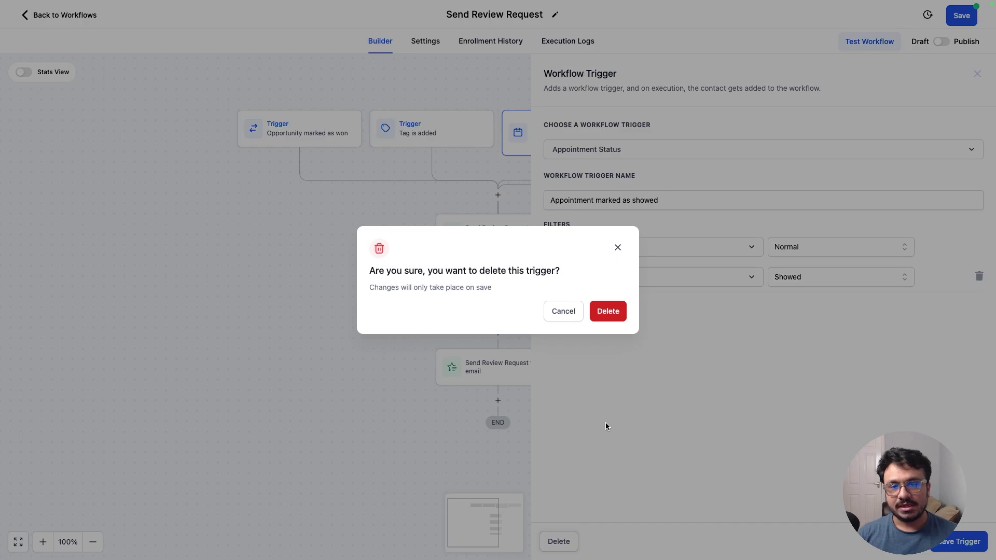
{"action": "left_click", "coordinate": [609, 311]}
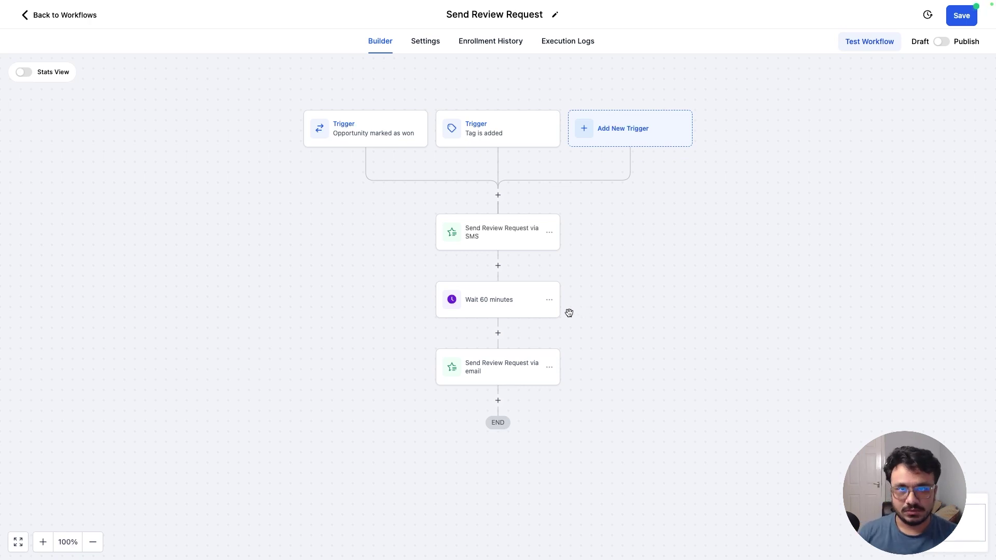
Check the filters of the Opportunity marked as won and Tag is added triggers
{"action": "left_click", "coordinate": [381, 137]}
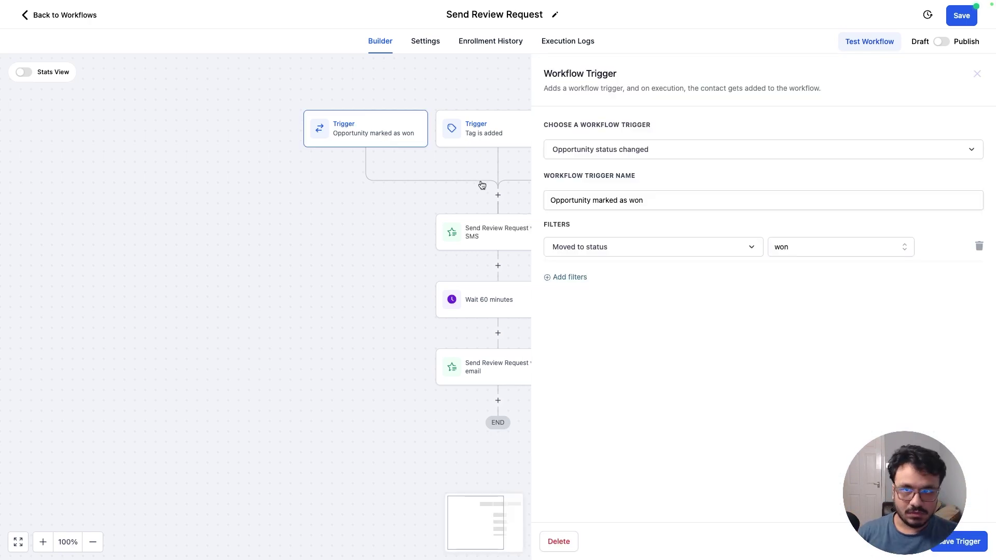
{"action": "left_click", "coordinate": [465, 126]}
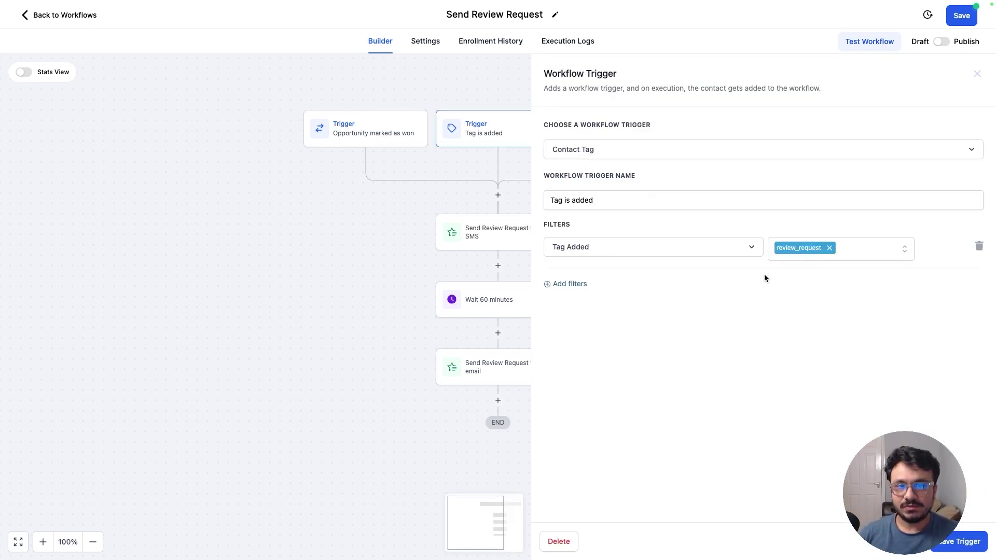
{"action": "key", "text": "Escape"}
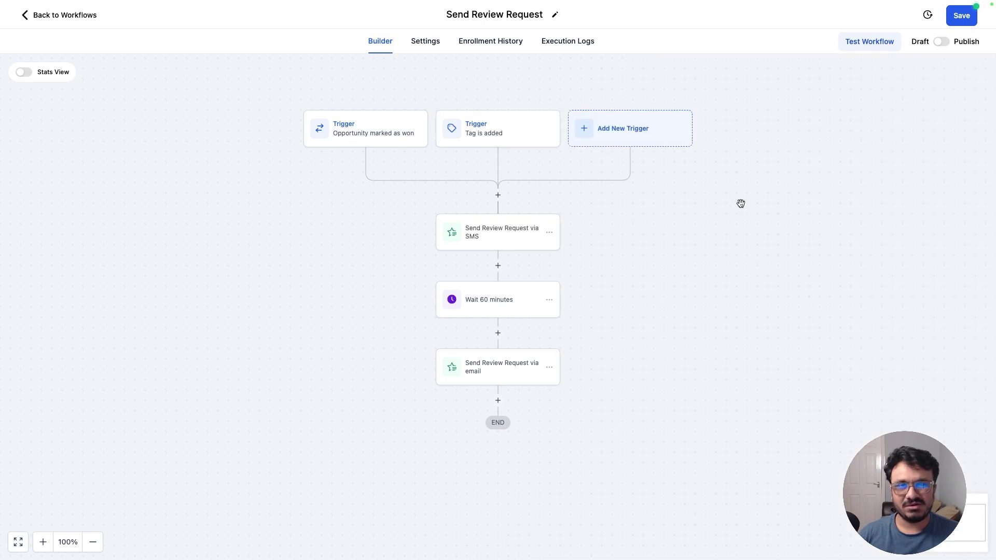
{"action": "left_click", "coordinate": [601, 140]}
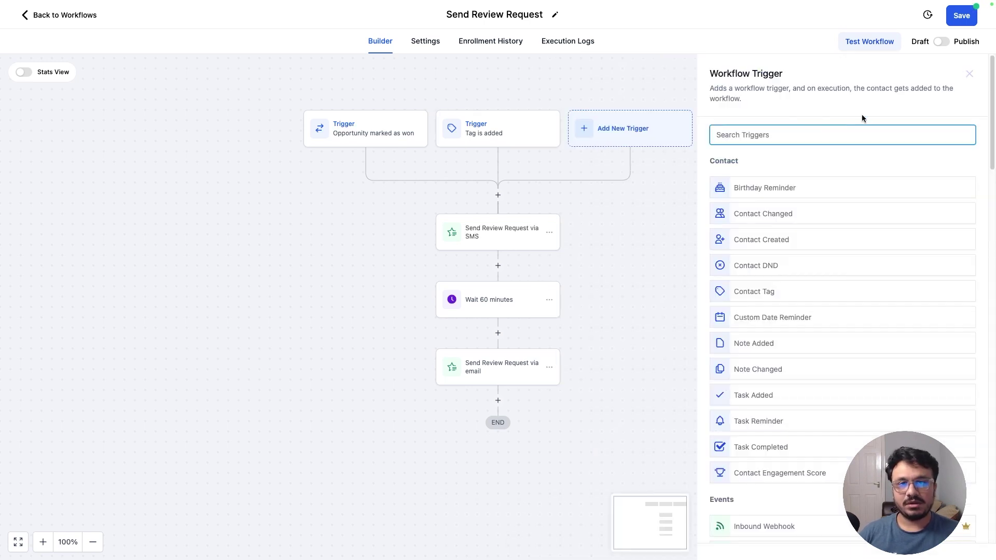
{"action": "type", "text": "pipelin"}
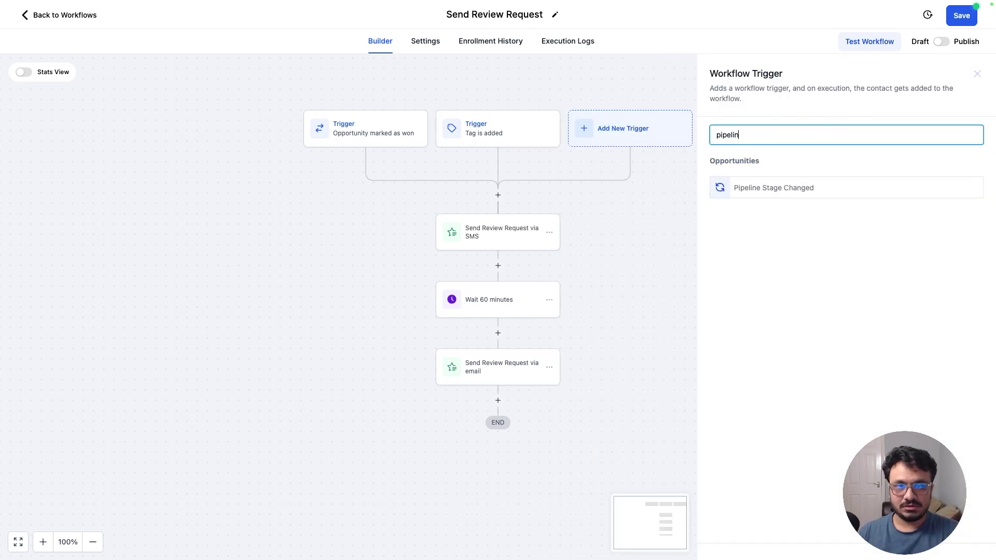
{"action": "left_click", "coordinate": [808, 188]}
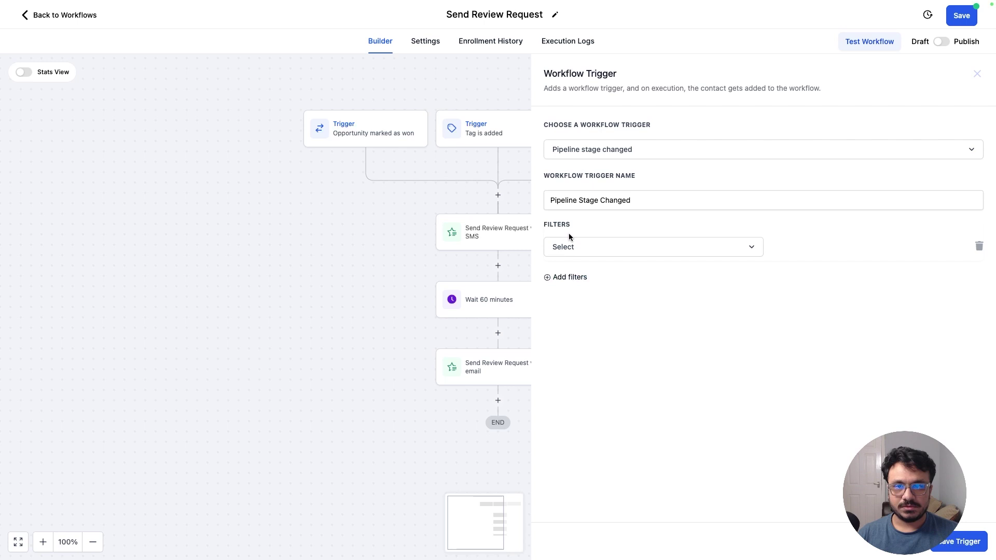
{"action": "left_click", "coordinate": [634, 255]}
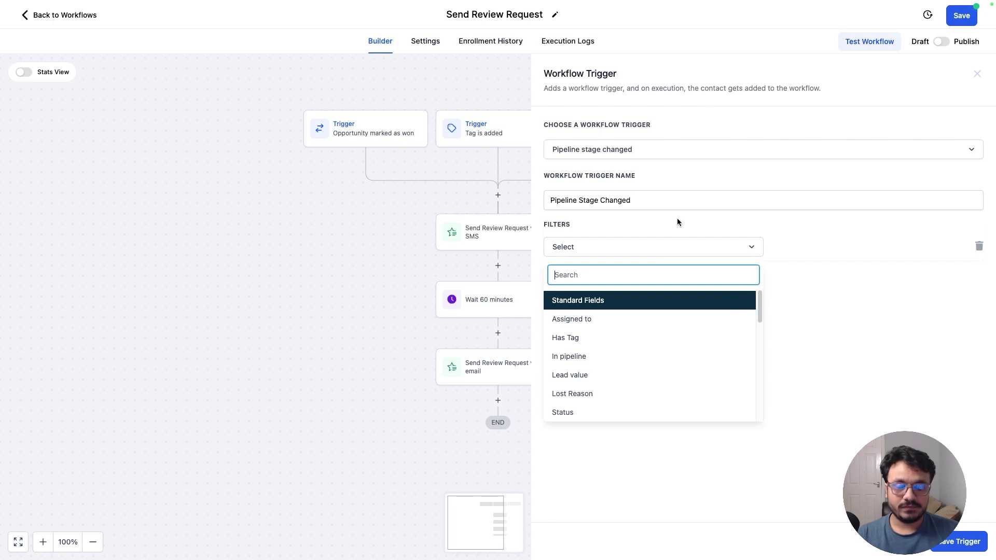
{"action": "left_click", "coordinate": [977, 74]}
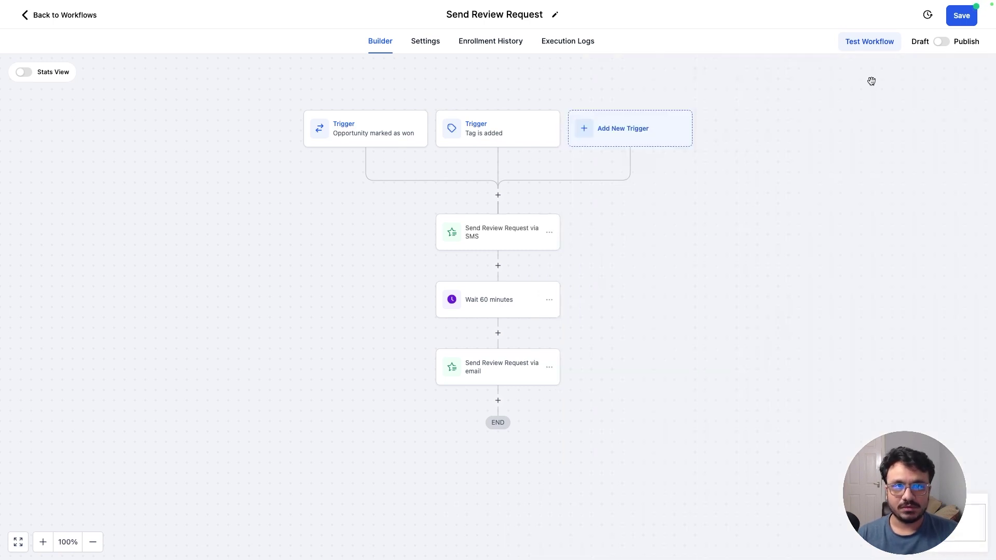
Save the workflow and inspect its SMS review request, 60-minute wait and email review request actions
{"action": "left_click", "coordinate": [950, 23]}
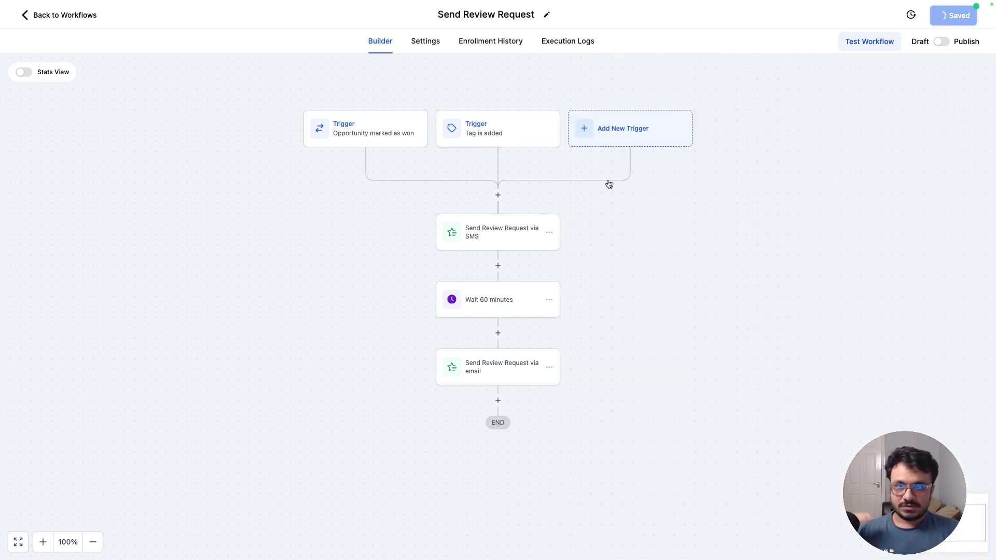
{"action": "left_click", "coordinate": [491, 242]}
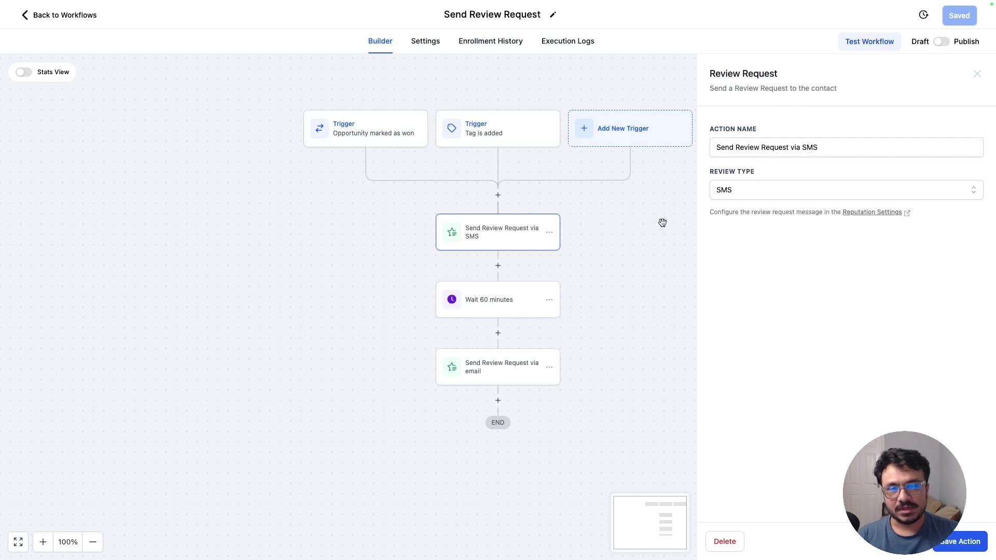
{"action": "left_click", "coordinate": [509, 302]}
{"action": "left_click", "coordinate": [464, 367]}
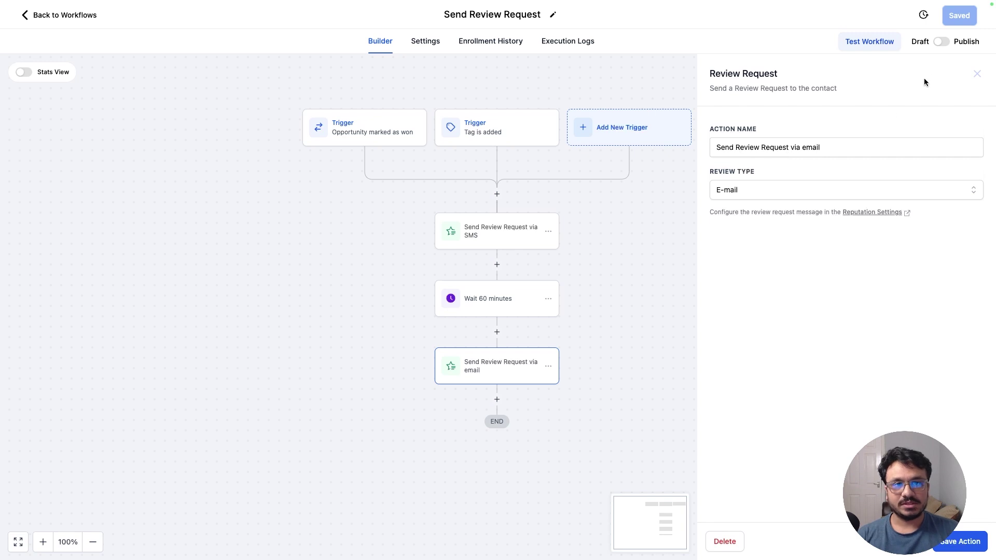
Set up a new Send Review Request action with review type SMS ahead of the existing SMS request, and discard it without saving
{"action": "left_click", "coordinate": [976, 73]}
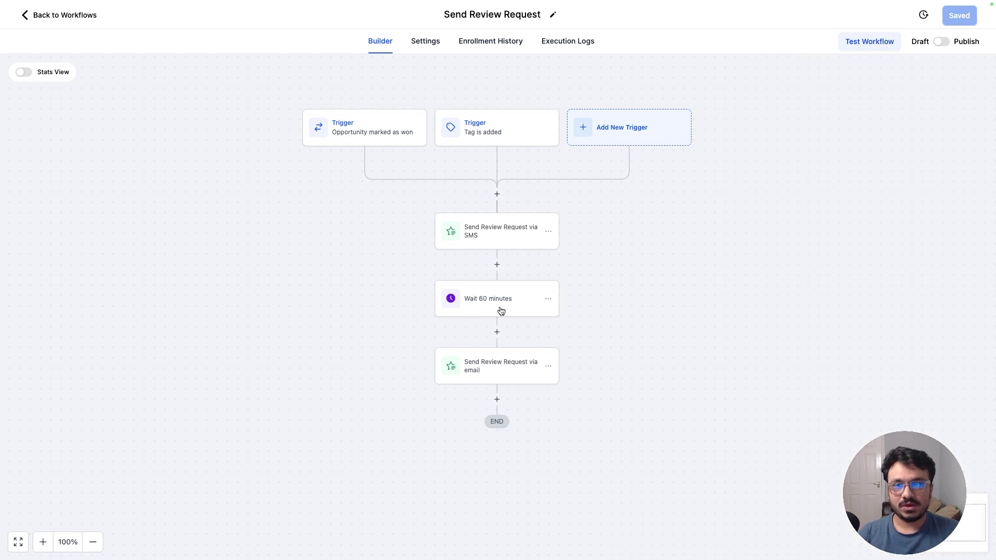
{"action": "left_click", "coordinate": [497, 194]}
{"action": "type", "text": "revi"}
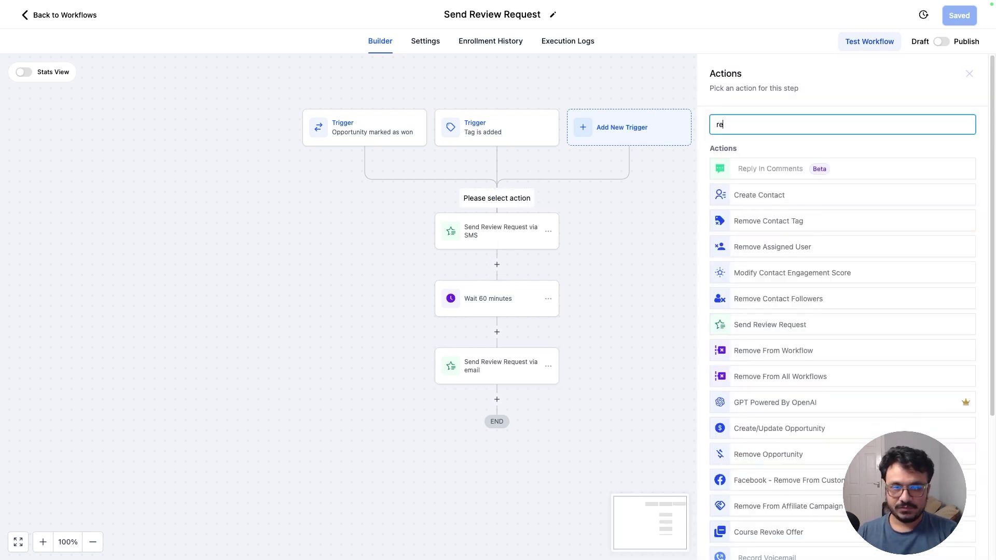
{"action": "left_click", "coordinate": [747, 169]}
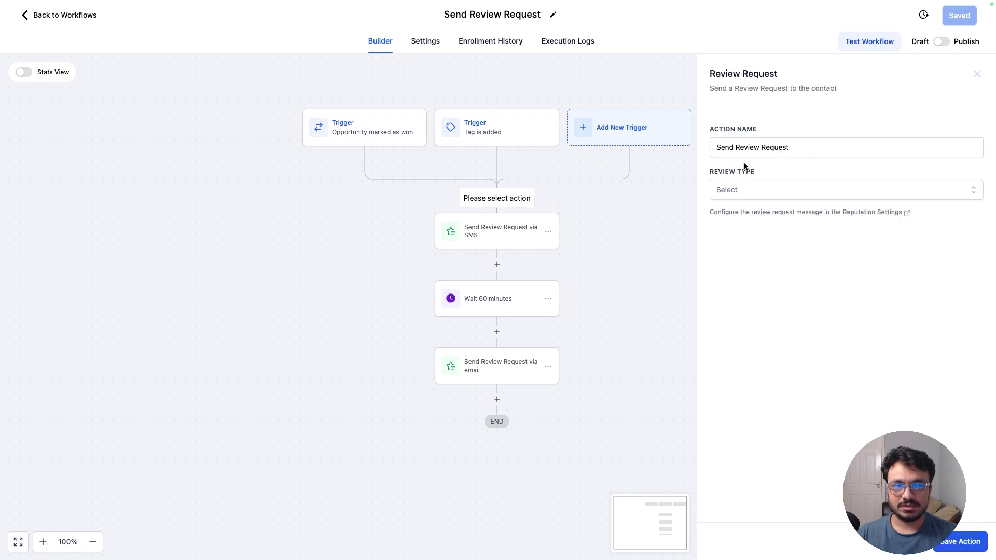
{"action": "left_click", "coordinate": [746, 189]}
{"action": "left_click", "coordinate": [737, 231]}
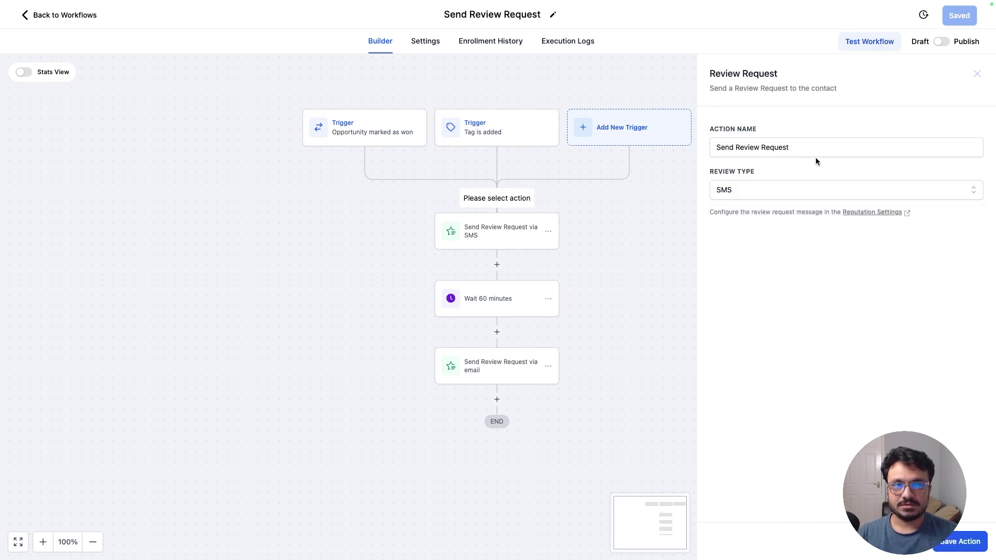
{"action": "left_click", "coordinate": [975, 80]}
Recheck the SMS review request, save the email review request action and publish the Send Review Request workflow
{"action": "left_click", "coordinate": [504, 229]}
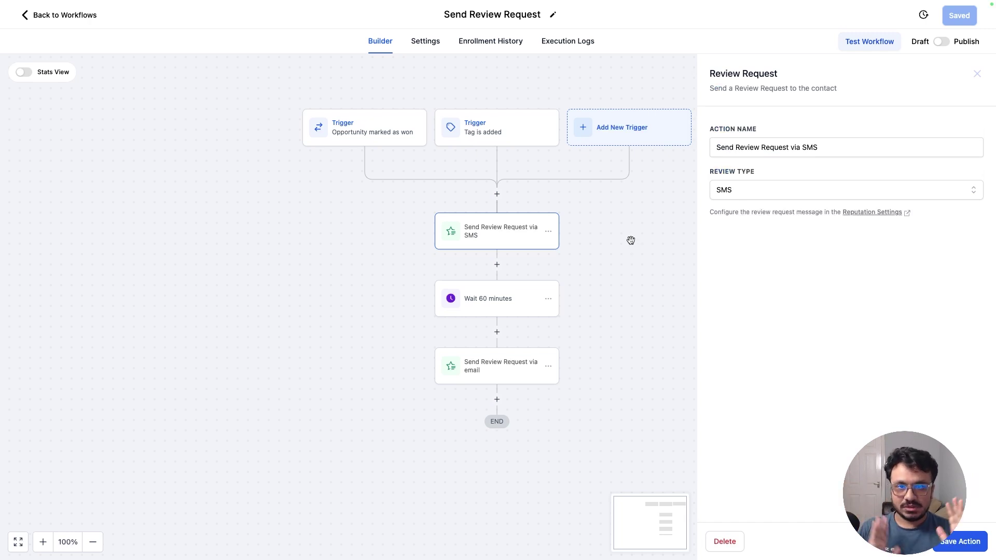
{"action": "left_click", "coordinate": [498, 379]}
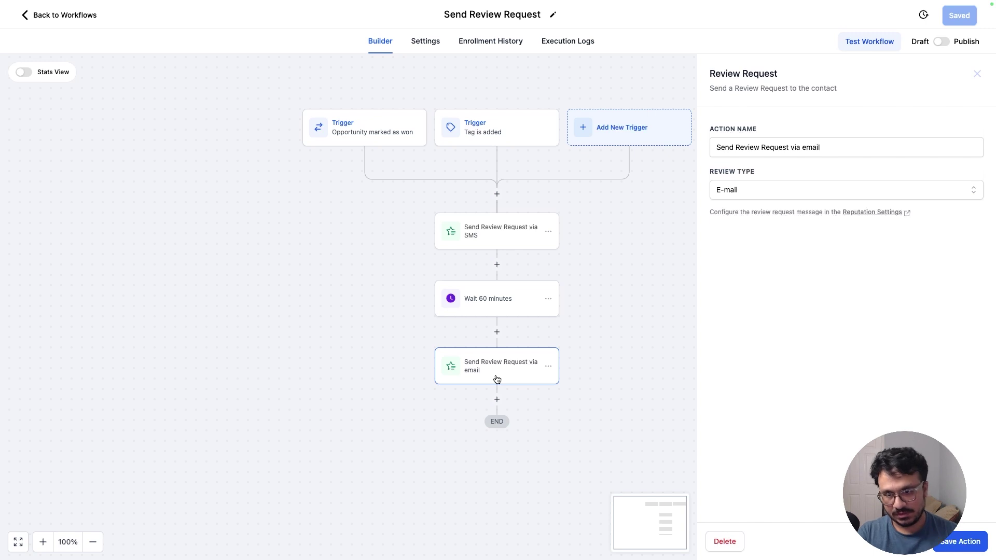
{"action": "left_click", "coordinate": [963, 549]}
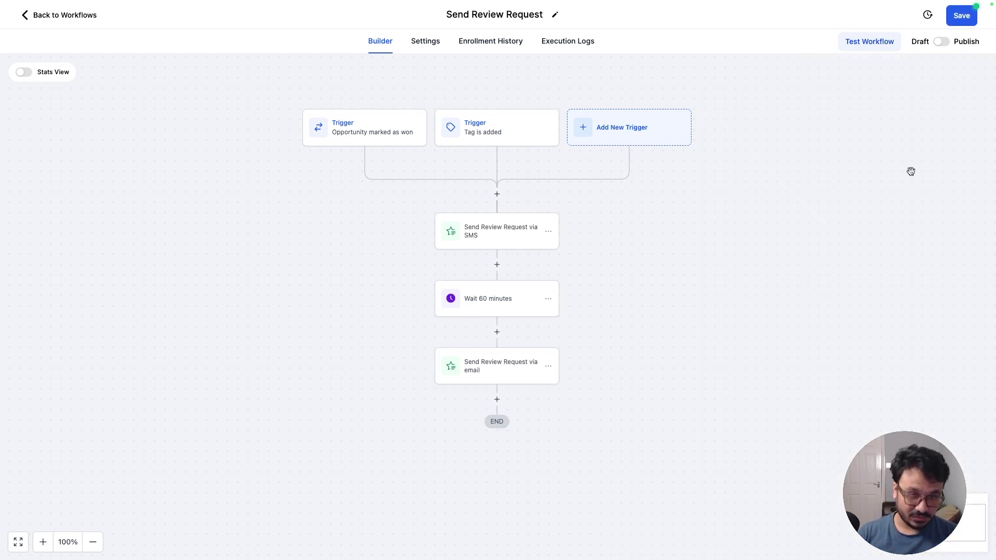
{"action": "left_click", "coordinate": [940, 42]}
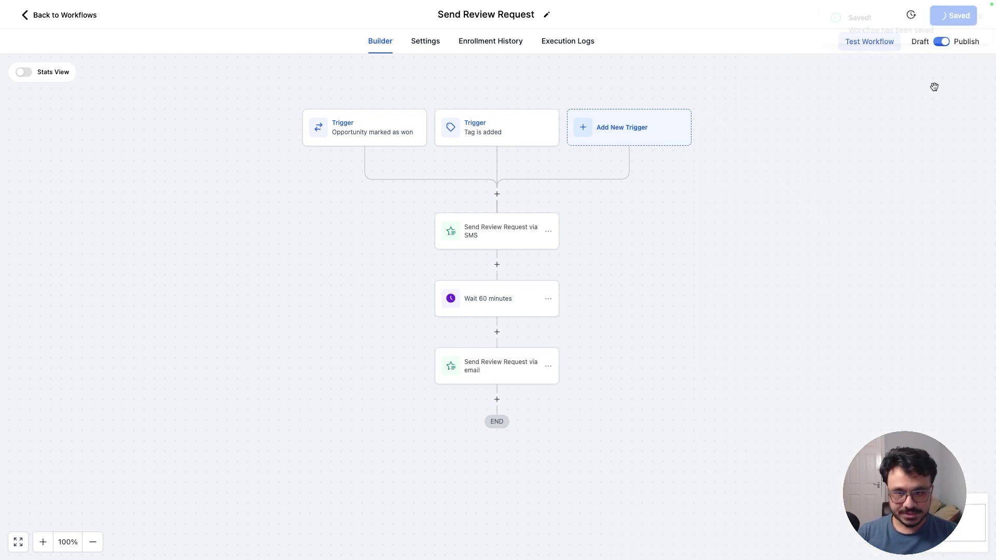